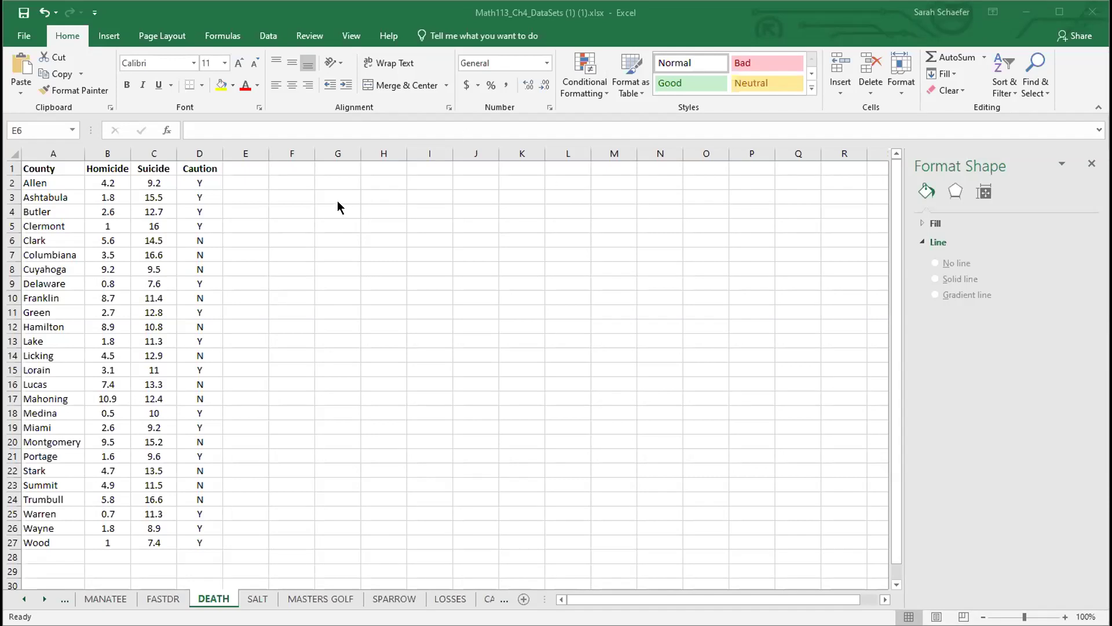
# Insert a scatter chart of the Homicide versus Suicide values in B2:C27
pyautogui.moveTo(98, 178); pyautogui.dragTo(152, 541)
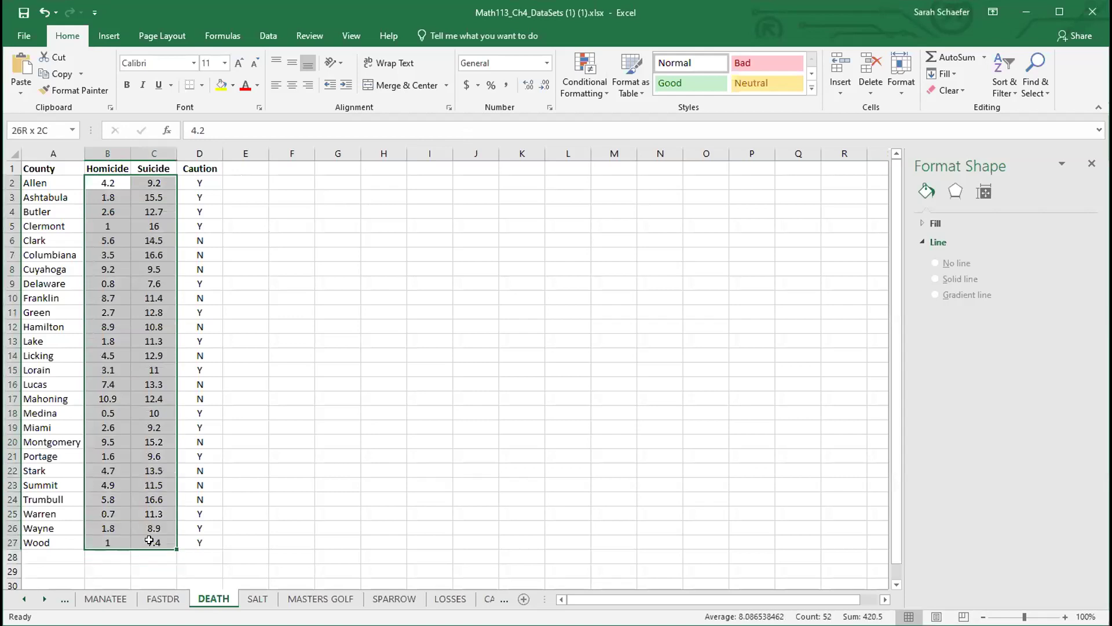
pyautogui.click(108, 36)
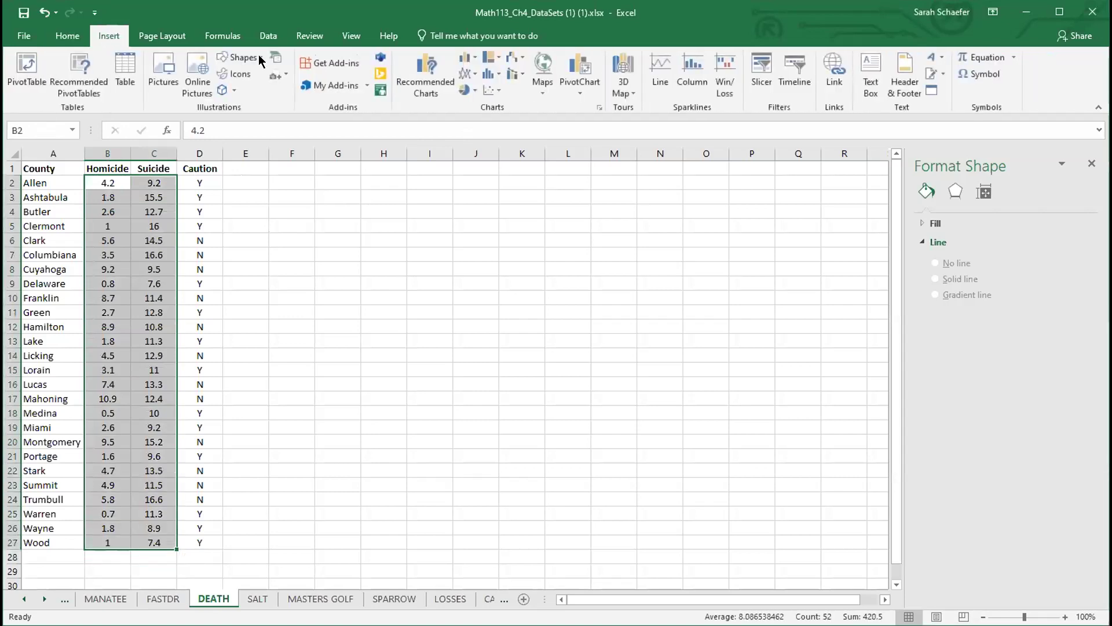
pyautogui.click(496, 83)
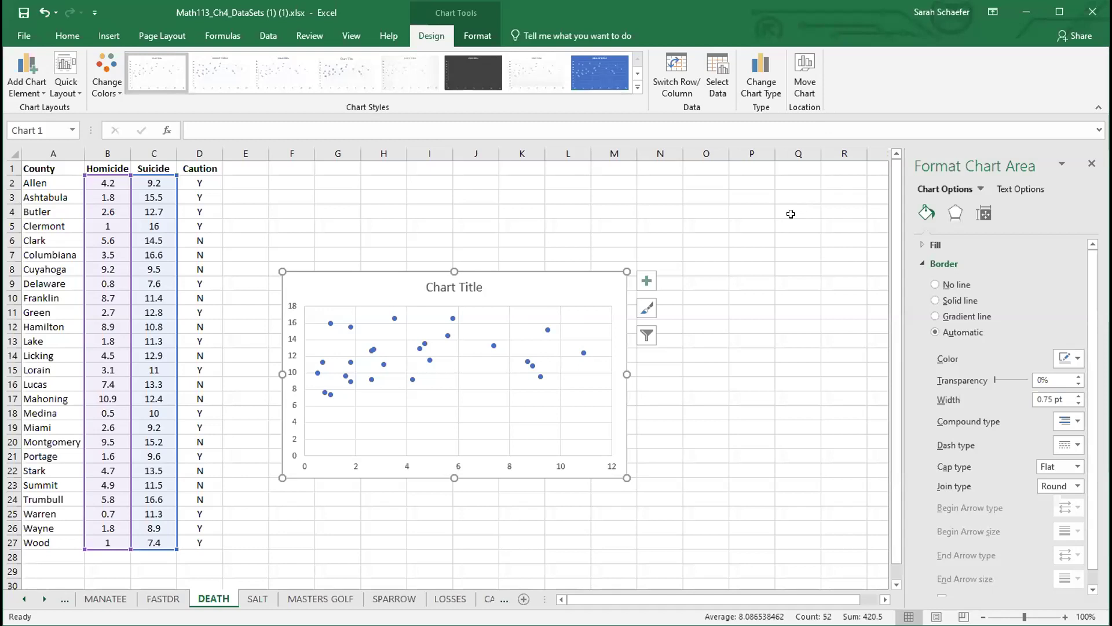
# Custom-sort the county table A2:D27 by Caution, A to Z, putting N counties first
pyautogui.click(350, 195)
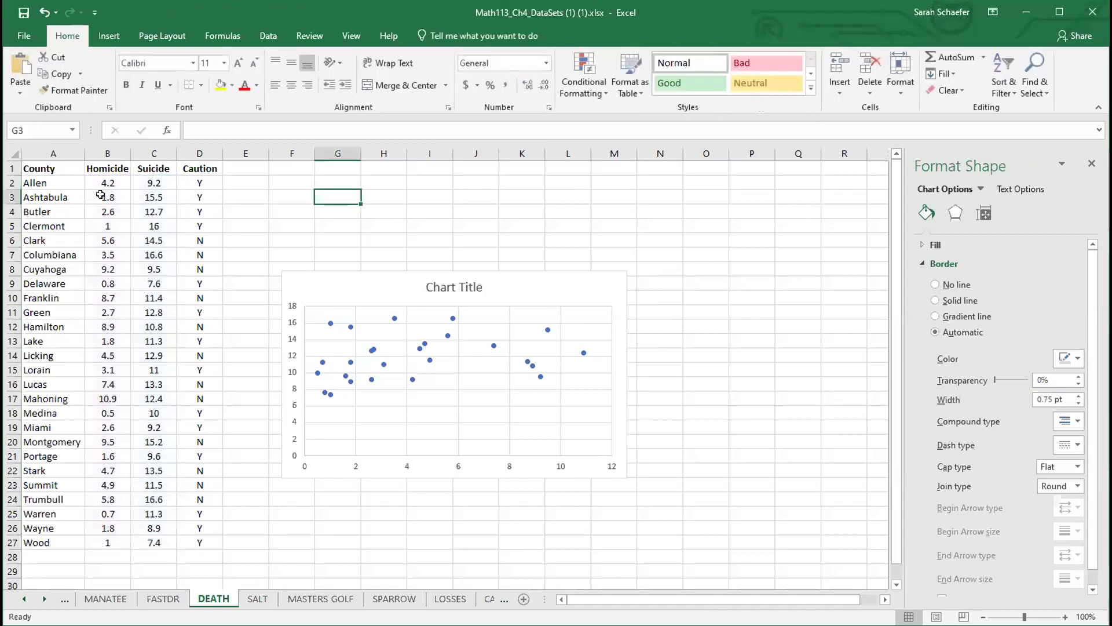
pyautogui.moveTo(32, 182); pyautogui.dragTo(210, 541)
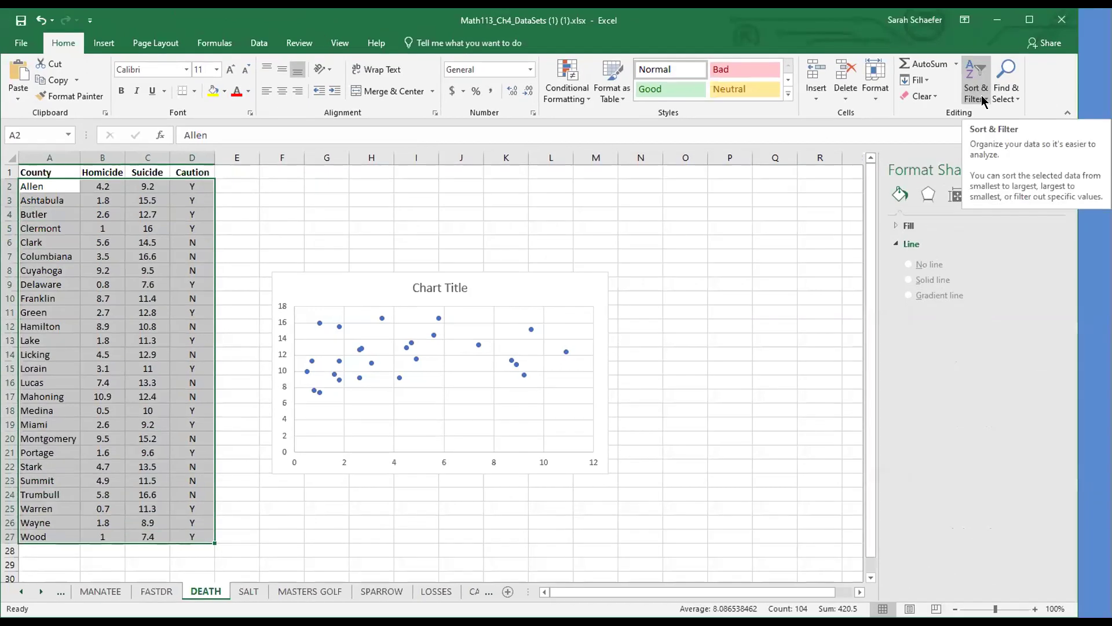
pyautogui.click(981, 95)
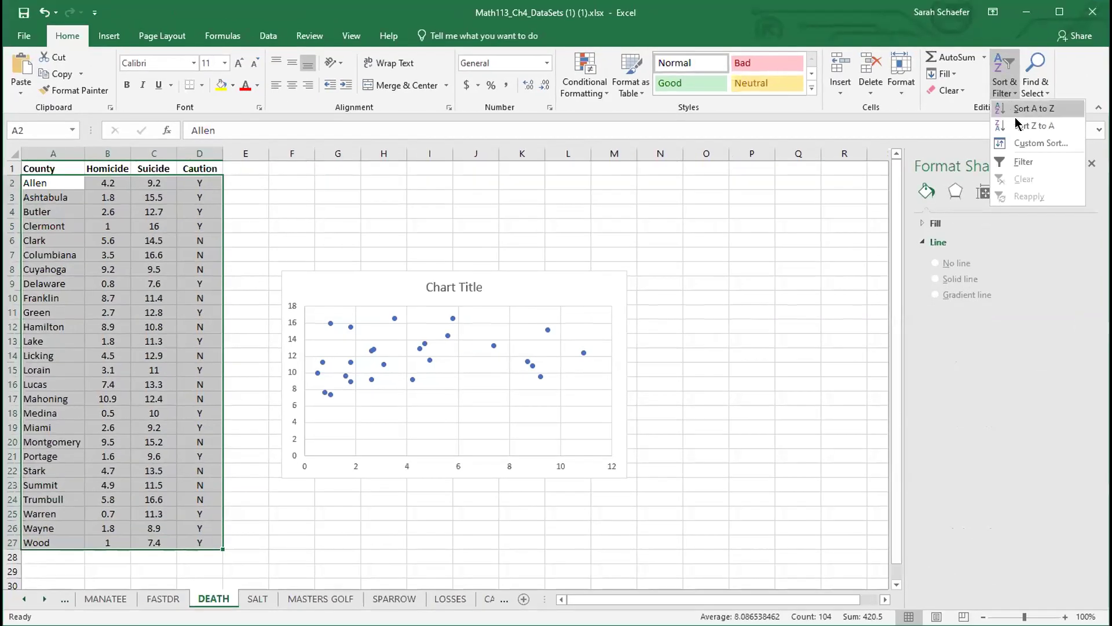
pyautogui.click(1018, 143)
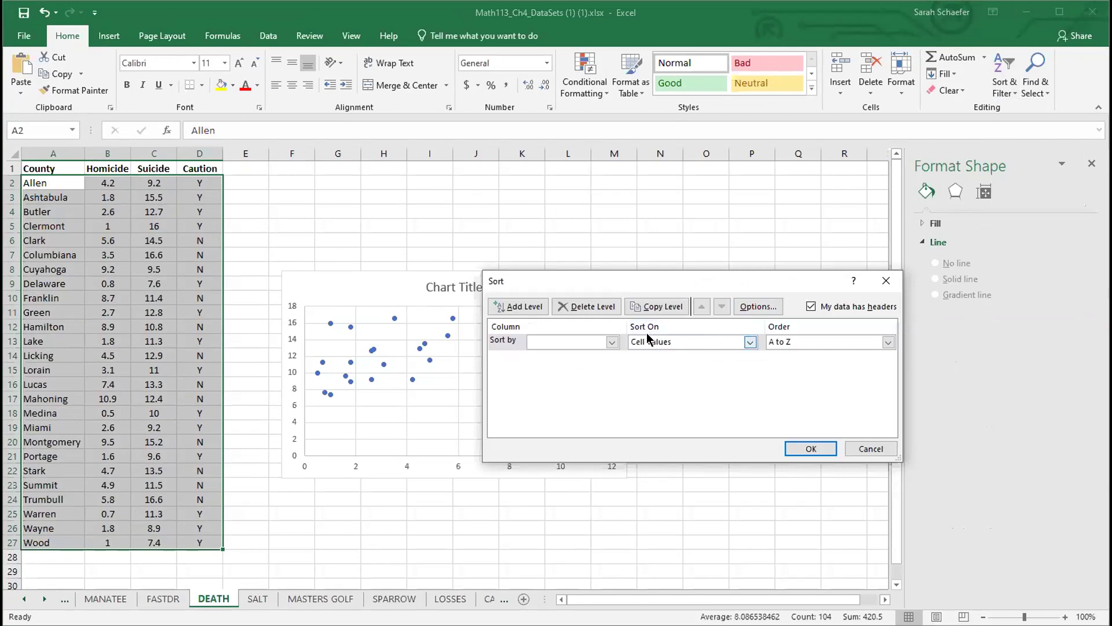
pyautogui.click(613, 342)
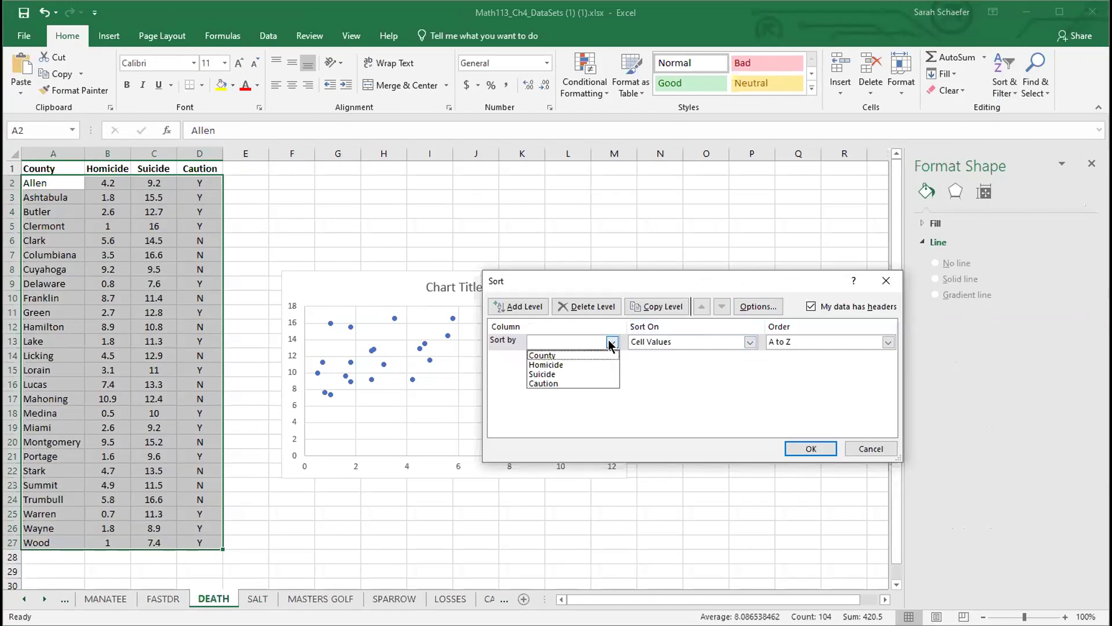
pyautogui.click(595, 383)
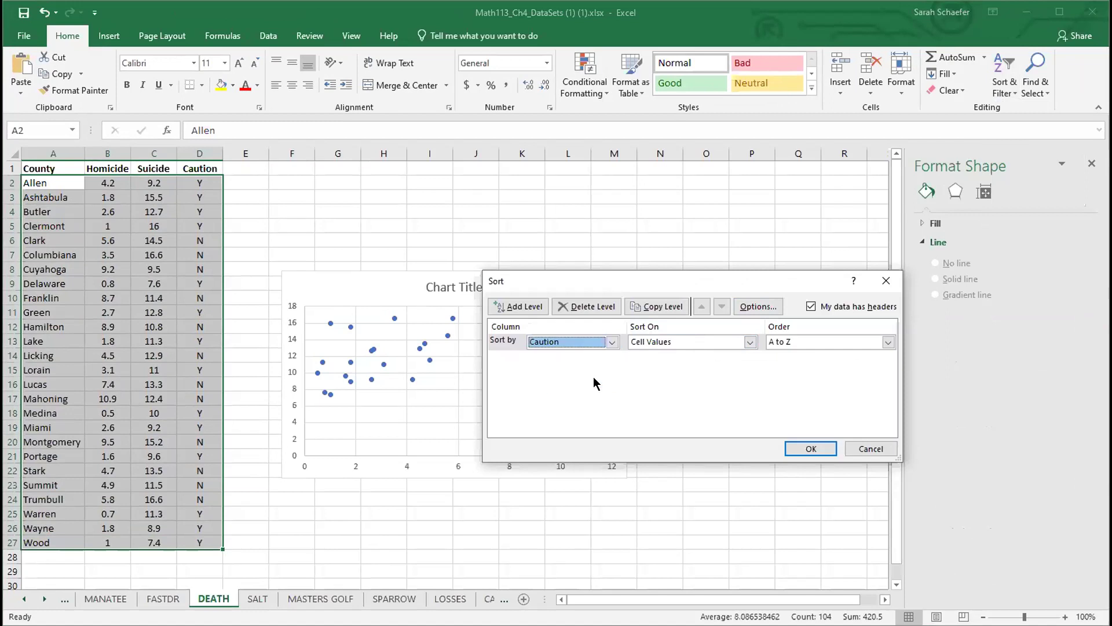
pyautogui.click(811, 451)
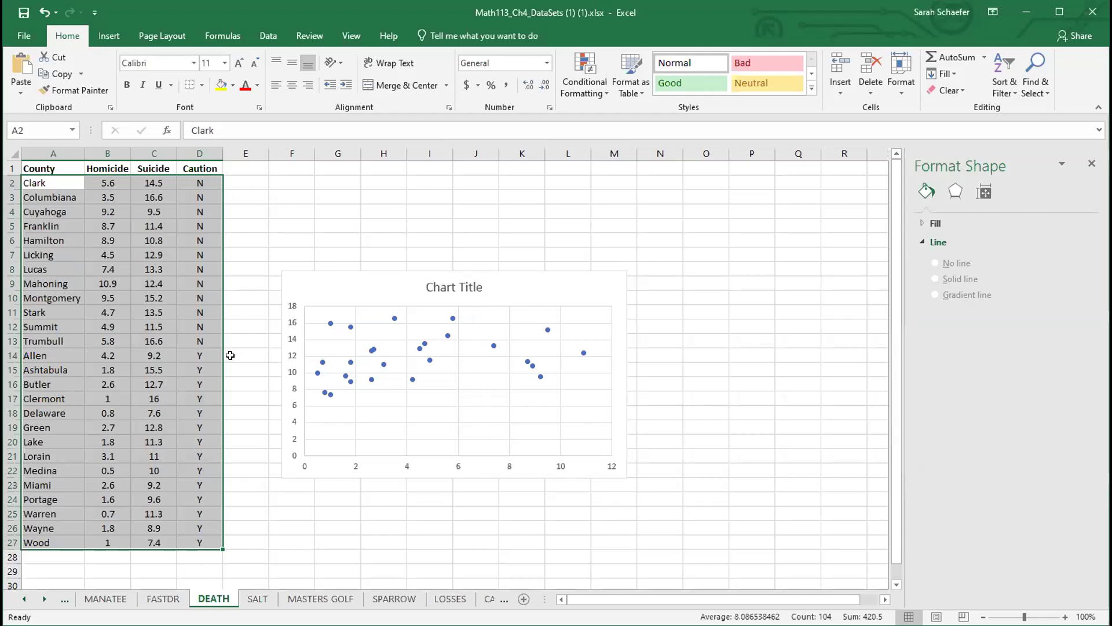
# Deselect the sorted data by clicking a cell beside the table
pyautogui.click(249, 183)
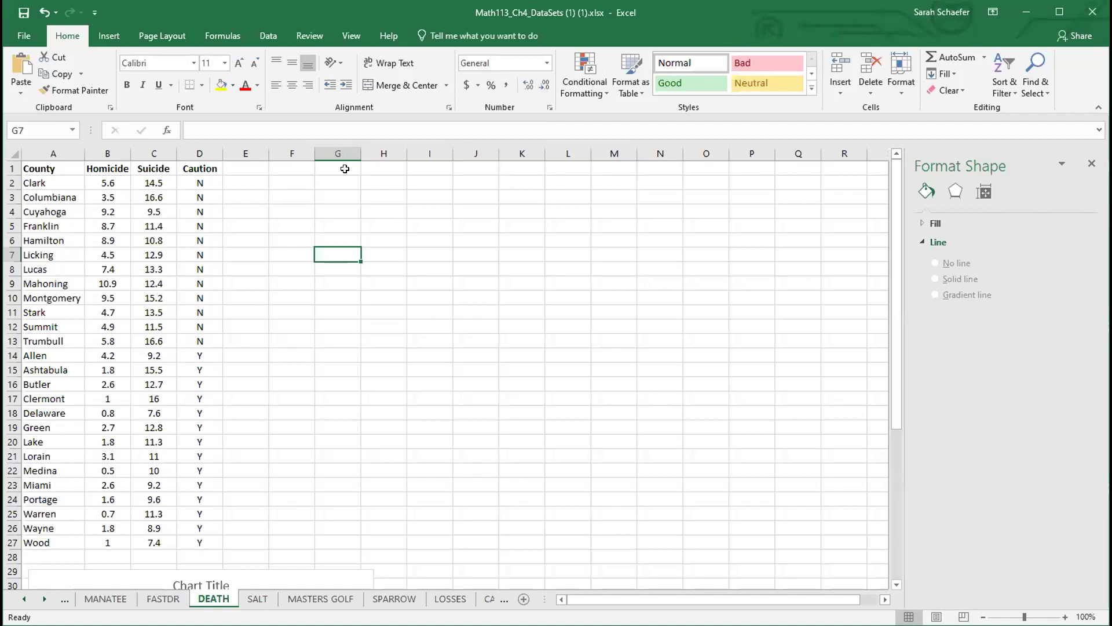
# Enter 'Homicide' in G1 and 'Suicide' in merged, centred H1:I1
pyautogui.click(352, 168)
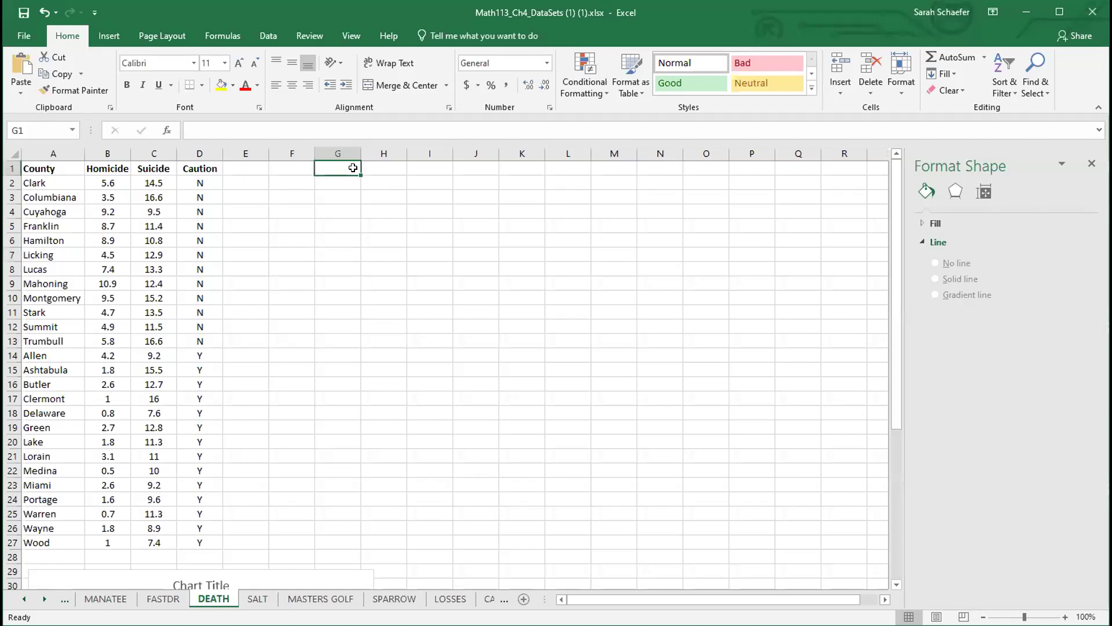
pyautogui.write('Homicide')
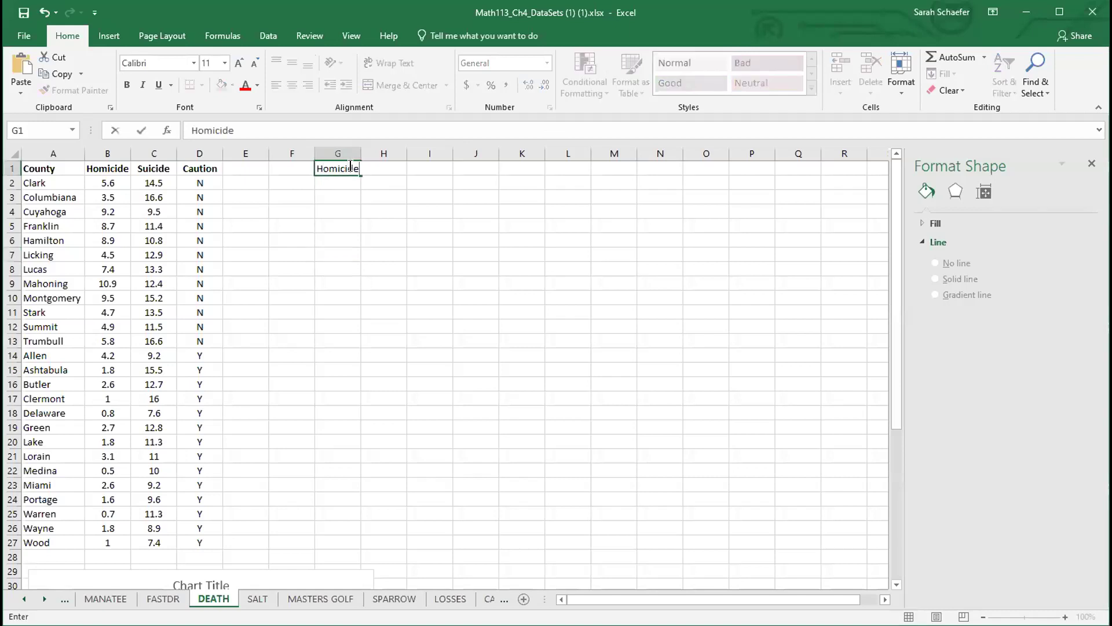
pyautogui.press('Tab')
pyautogui.moveTo(378, 166); pyautogui.dragTo(428, 167)
pyautogui.click(361, 85)
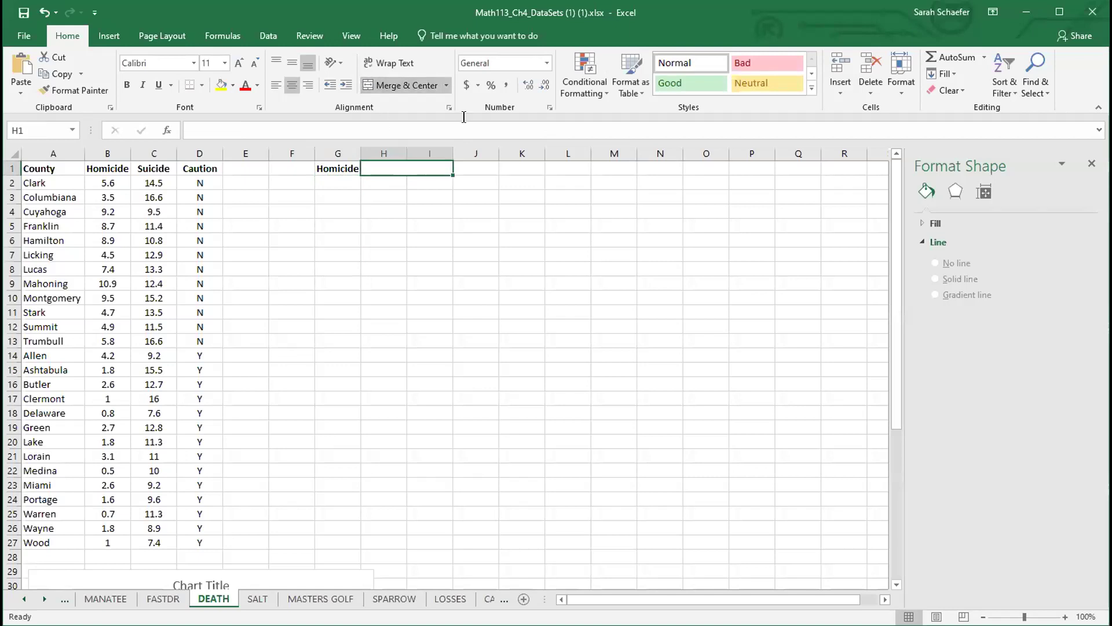
pyautogui.write('Suicide')
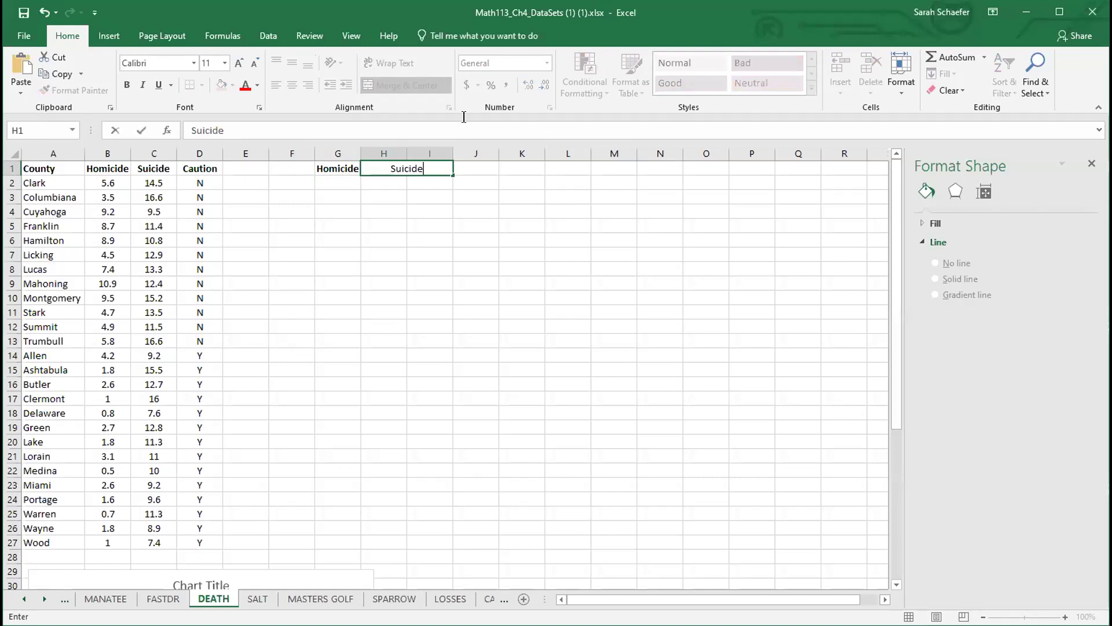
pyautogui.press('Return')
# Enter 'X Variable' in G2 and 'Y Variable' in merged, centred H2:I2
pyautogui.press('Left')
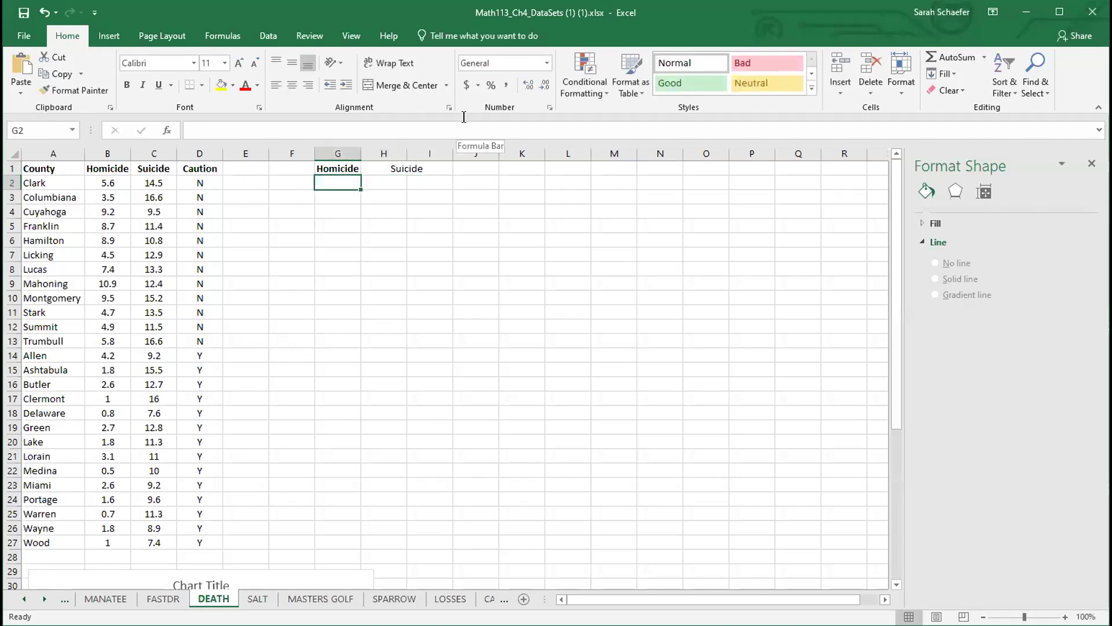
pyautogui.write('X Variable')
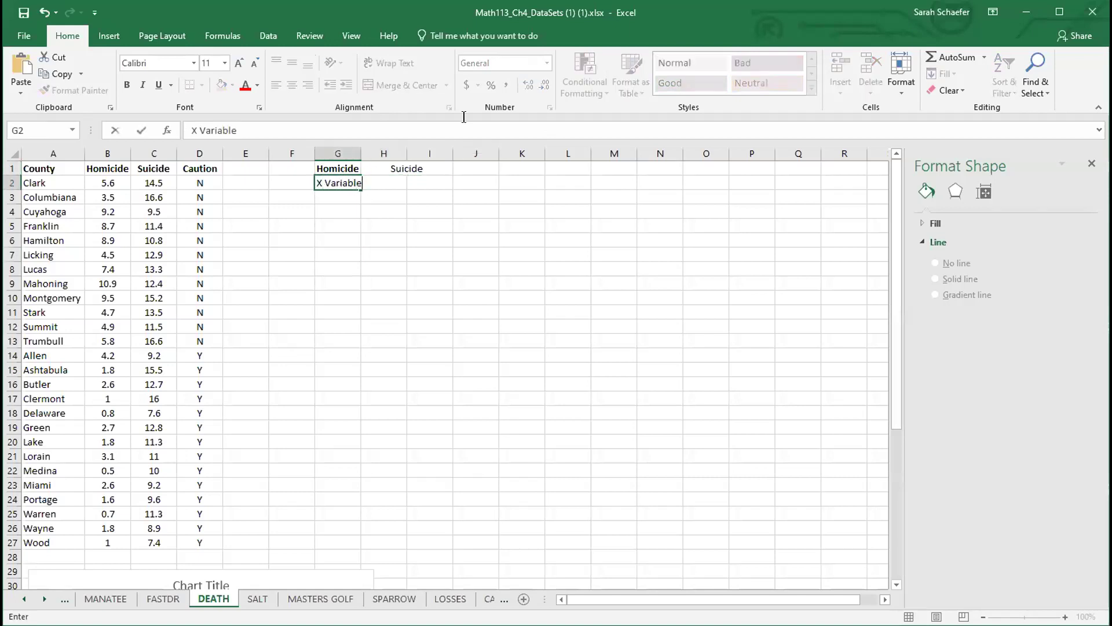
pyautogui.press('Tab')
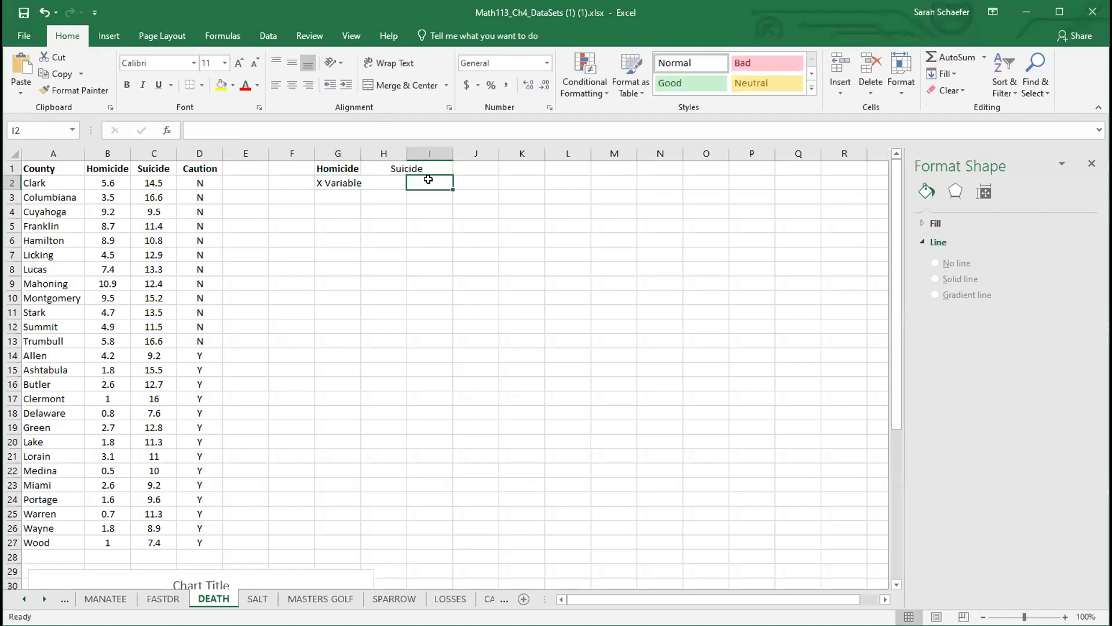
pyautogui.moveTo(412, 181); pyautogui.dragTo(432, 183)
pyautogui.click(382, 85)
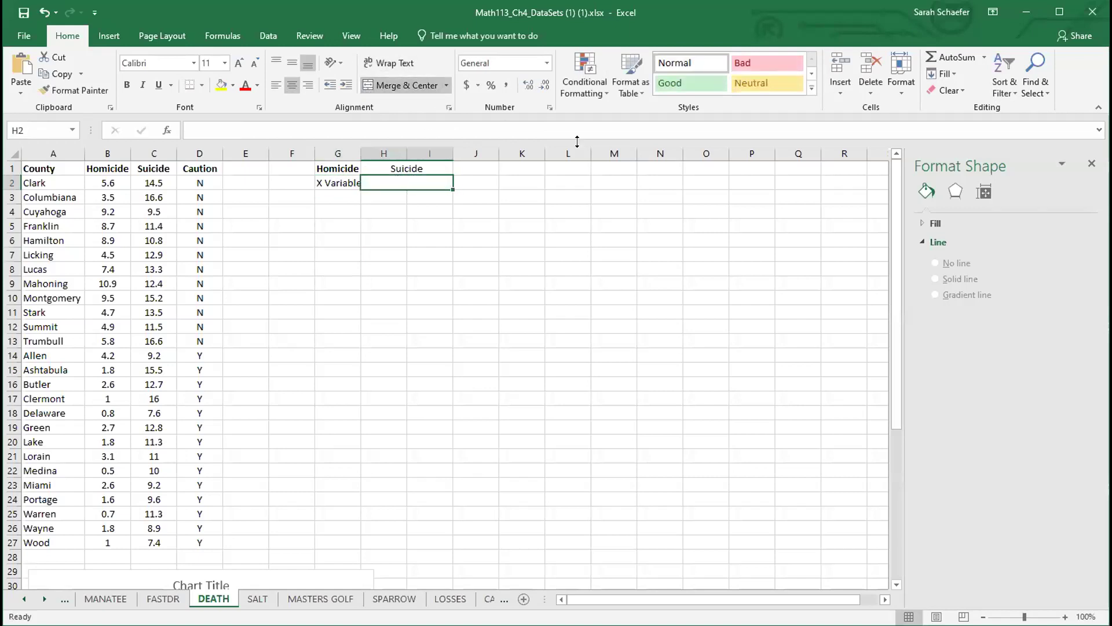
pyautogui.write('Y Variable')
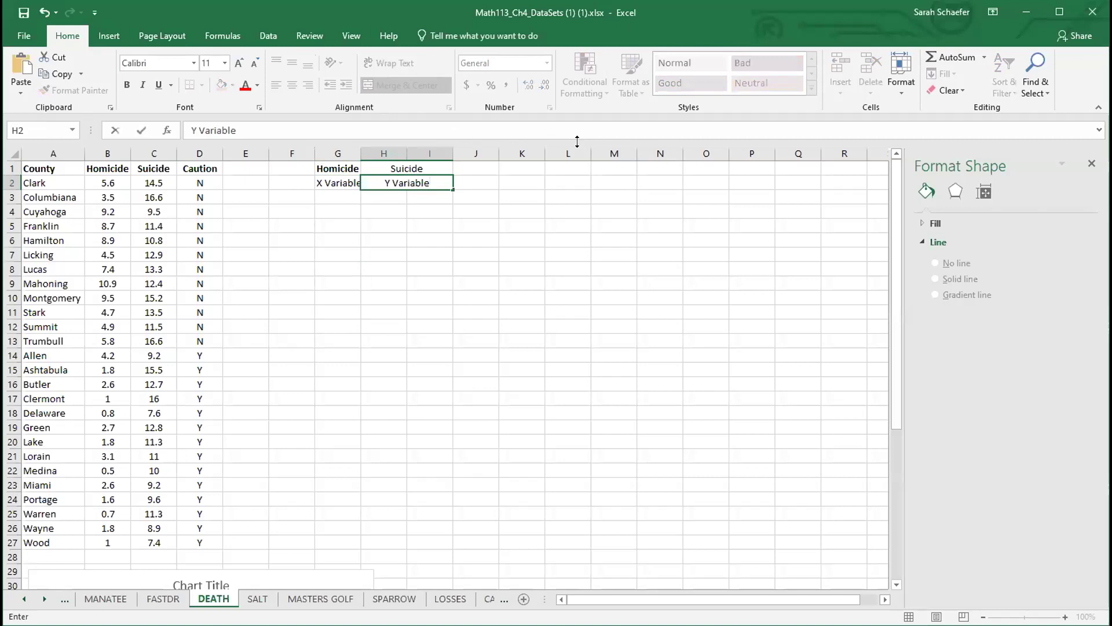
pyautogui.press('Return')
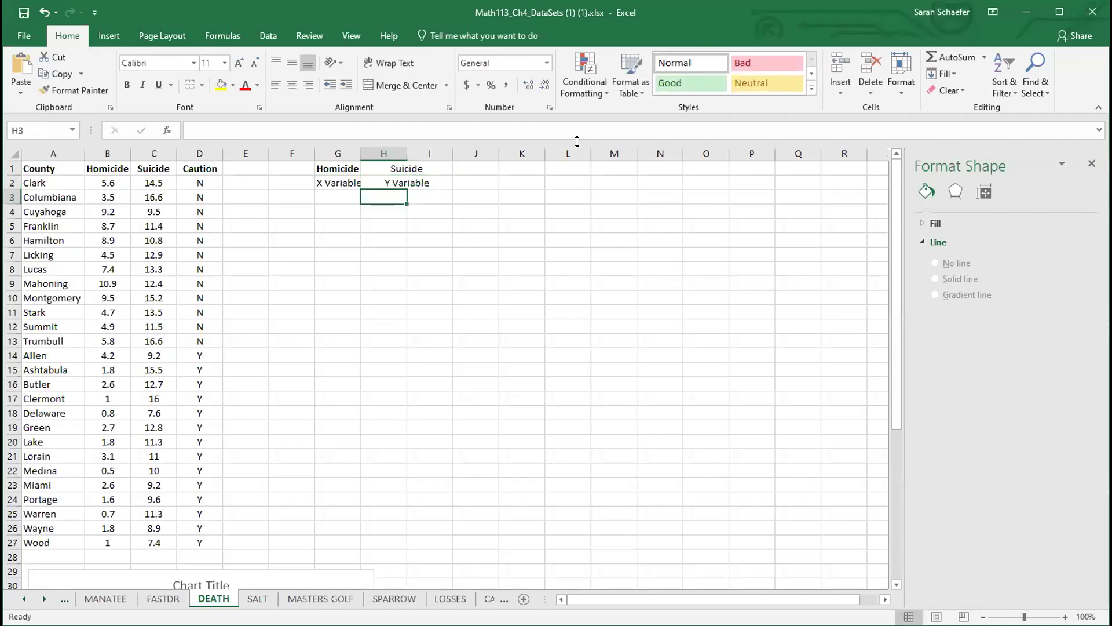
# Label H3 'Caution NO' and I3 'Caution YES'
pyautogui.write('Cauti')
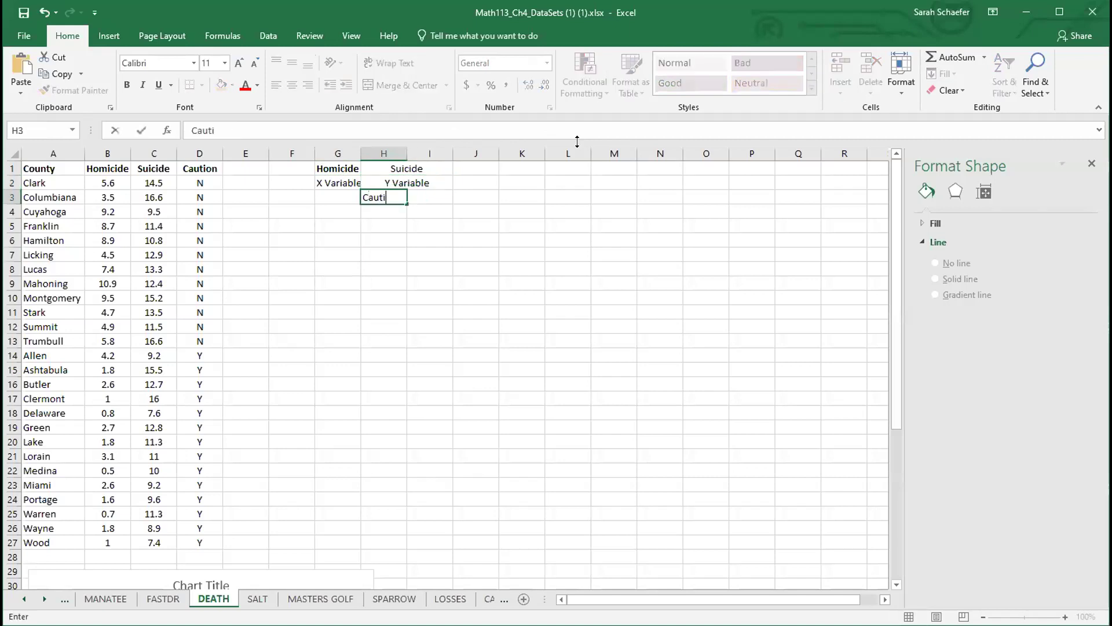
pyautogui.write('on NO')
pyautogui.press('Tab')
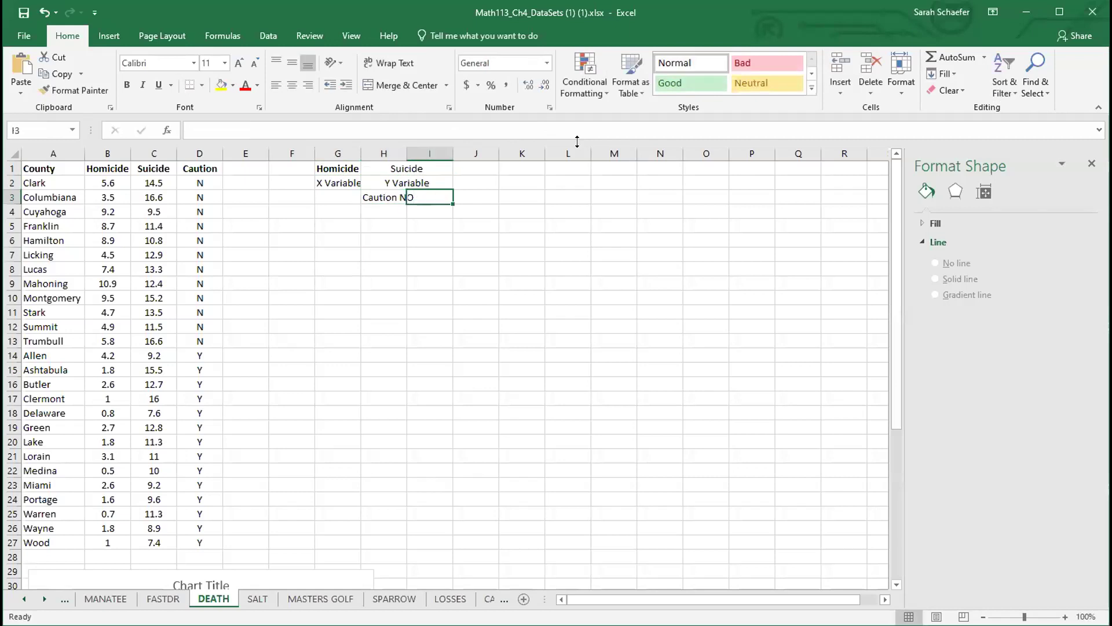
pyautogui.write('Caustion')
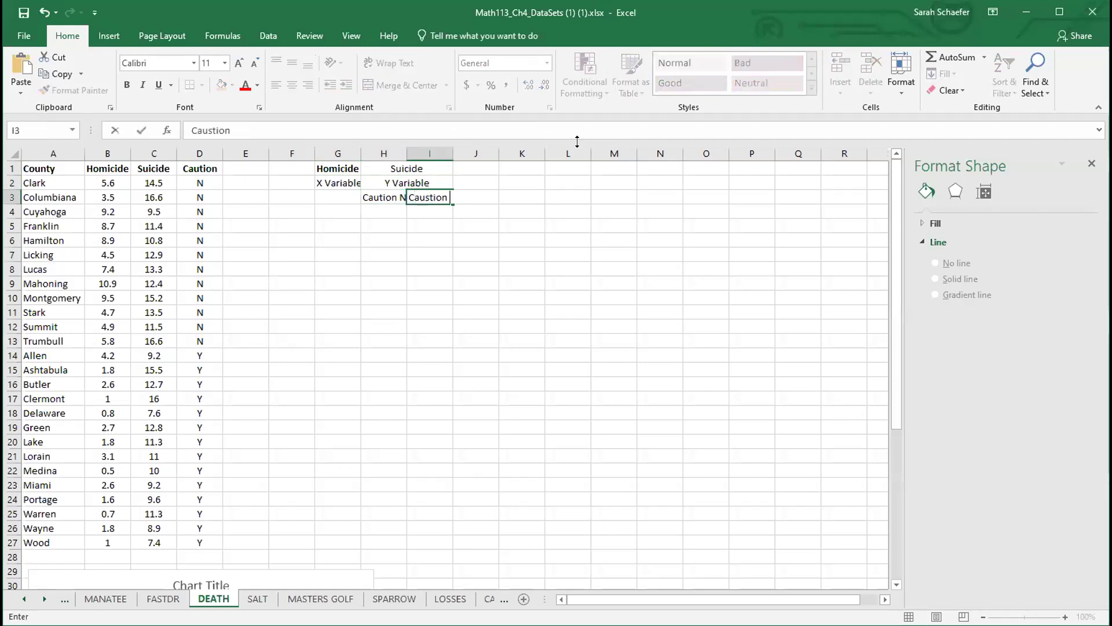
pyautogui.press('BackSpace')
pyautogui.press('BackSpace')
pyautogui.press('BackSpace')
pyautogui.press('BackSpace')
pyautogui.press('BackSpace')
pyautogui.write('tion YES')
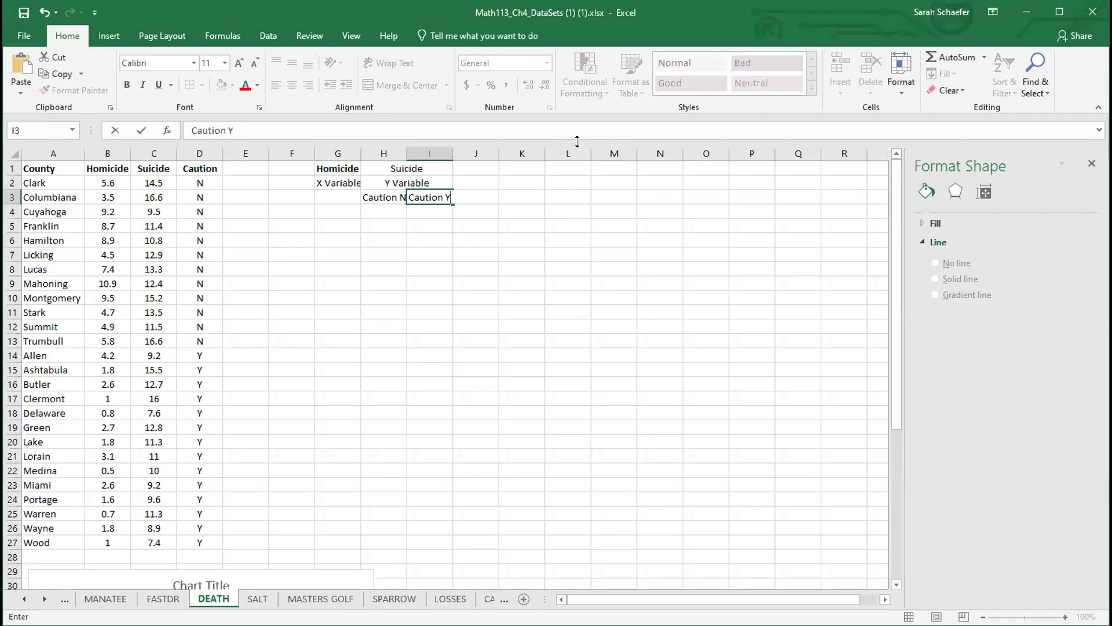
pyautogui.click(364, 237)
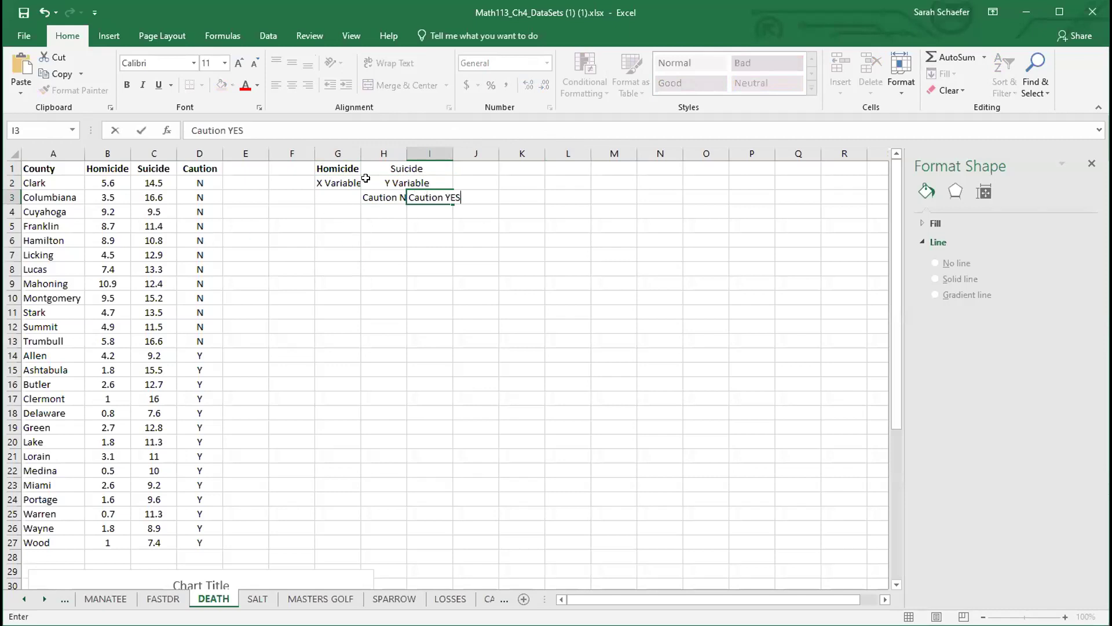
# Autofit columns G, H and I and make header block G1:I3 bold
pyautogui.doubleClick(355, 150)
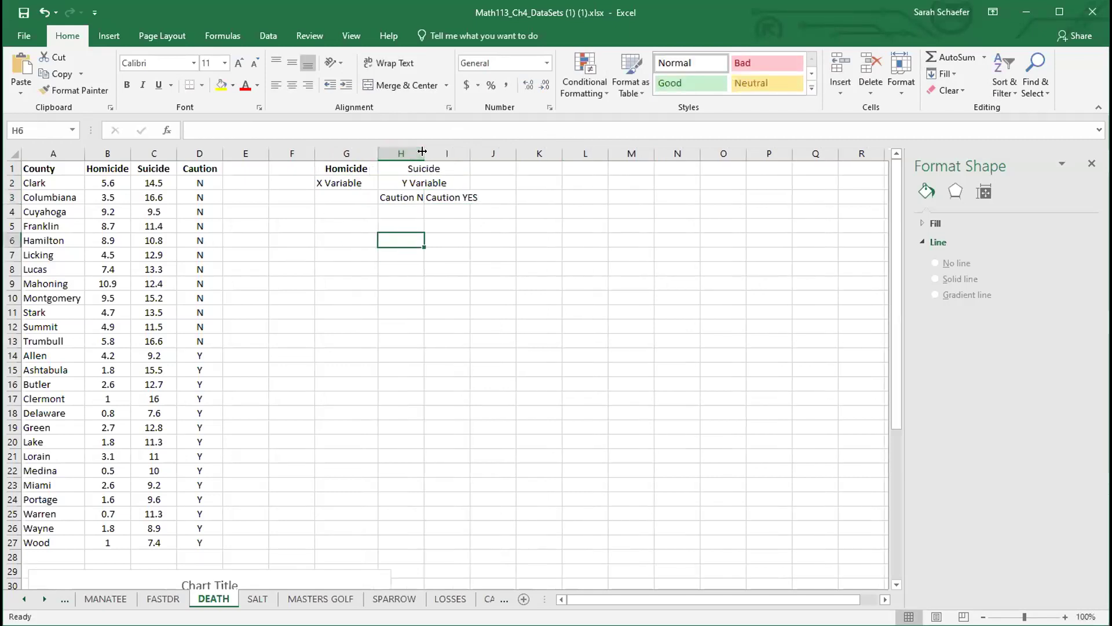
pyautogui.doubleClick(423, 151)
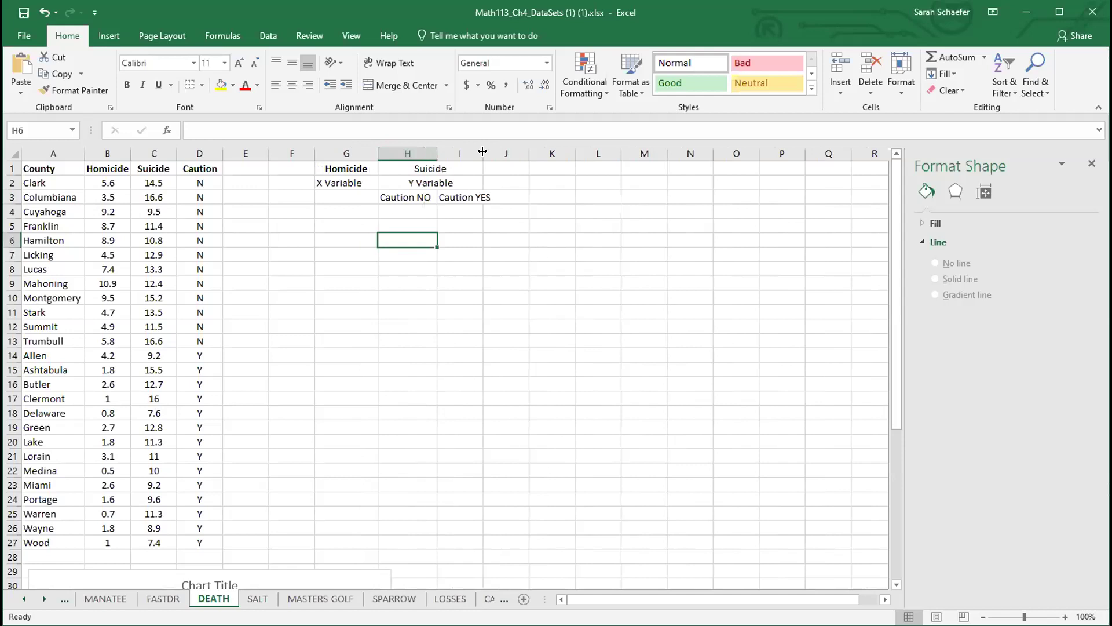
pyautogui.doubleClick(483, 151)
pyautogui.moveTo(345, 168); pyautogui.dragTo(470, 198)
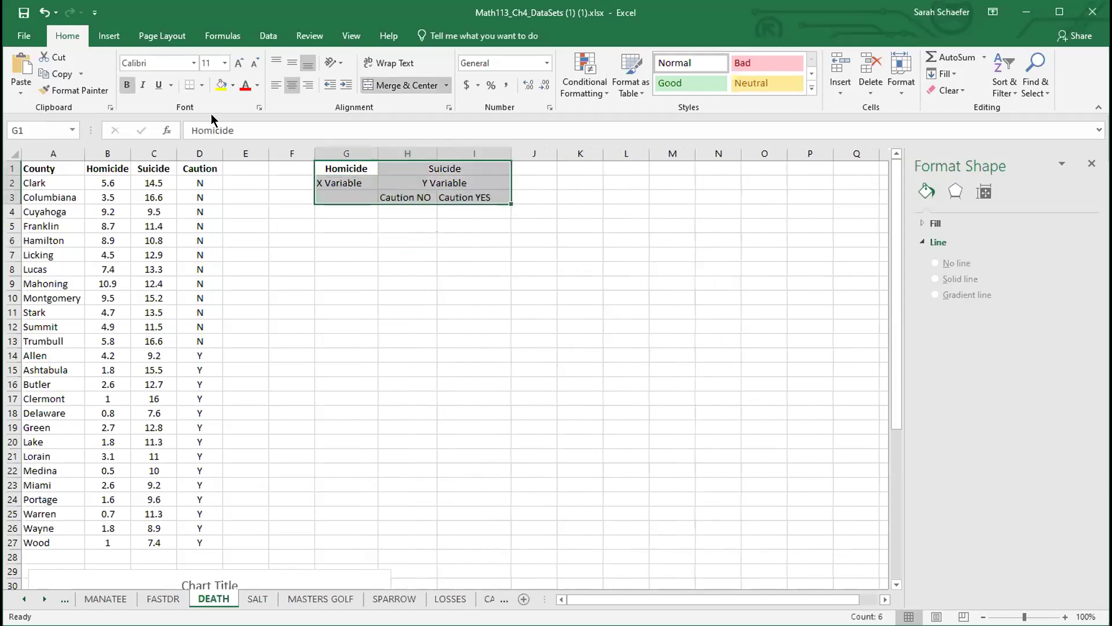
pyautogui.click(132, 88)
pyautogui.click(131, 88)
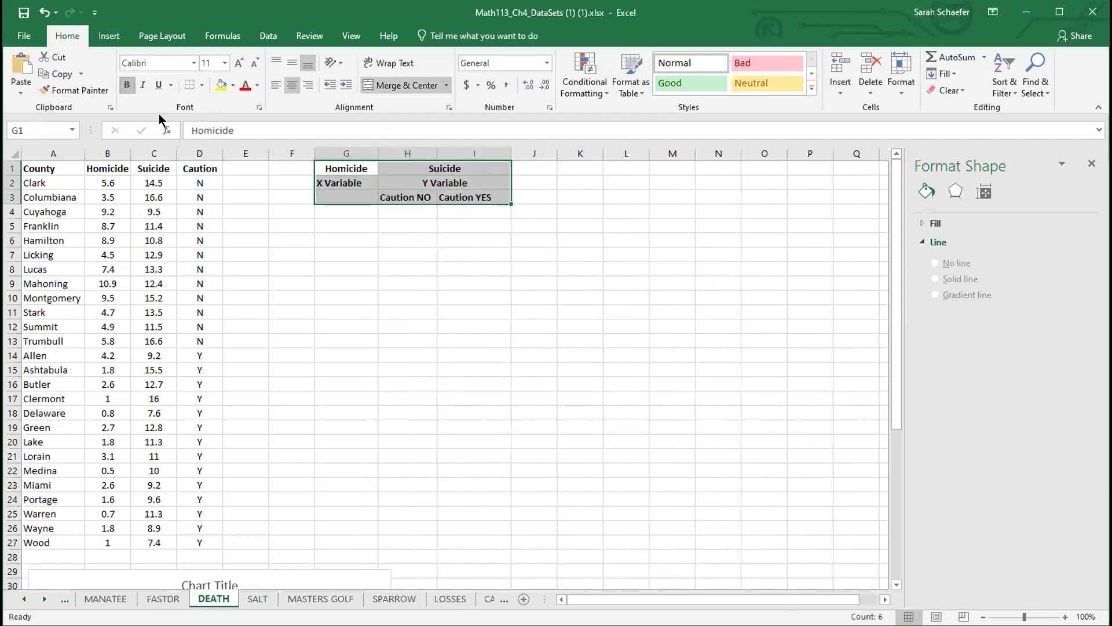
# Copy the Caution N counties' values B2:C13 into G4 under X Variable and Caution NO
pyautogui.click(351, 222)
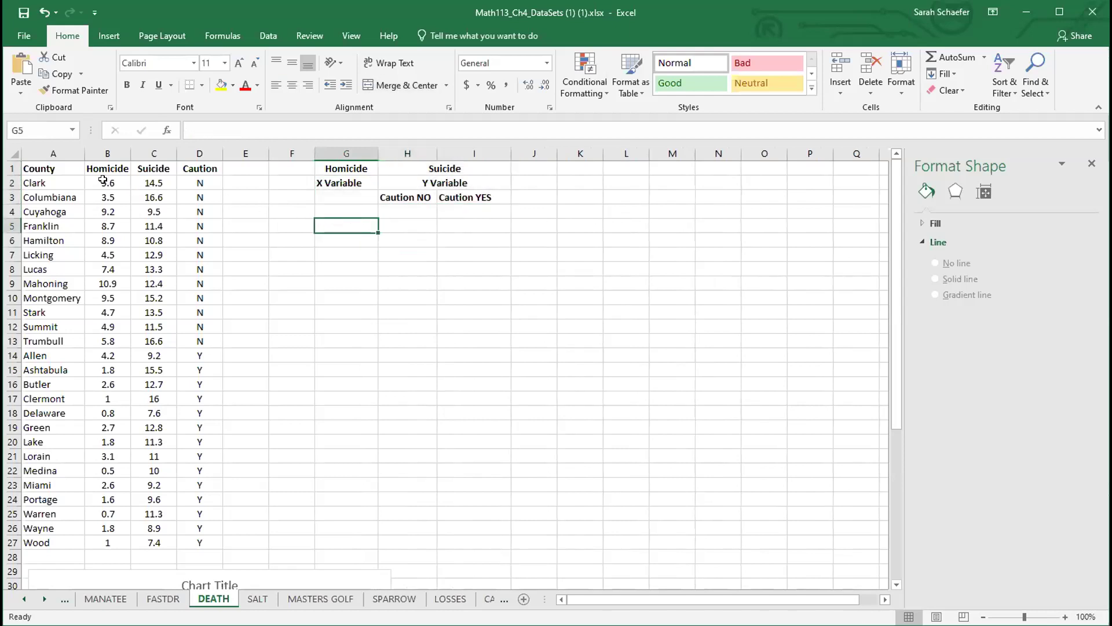
pyautogui.moveTo(103, 181); pyautogui.dragTo(162, 341)
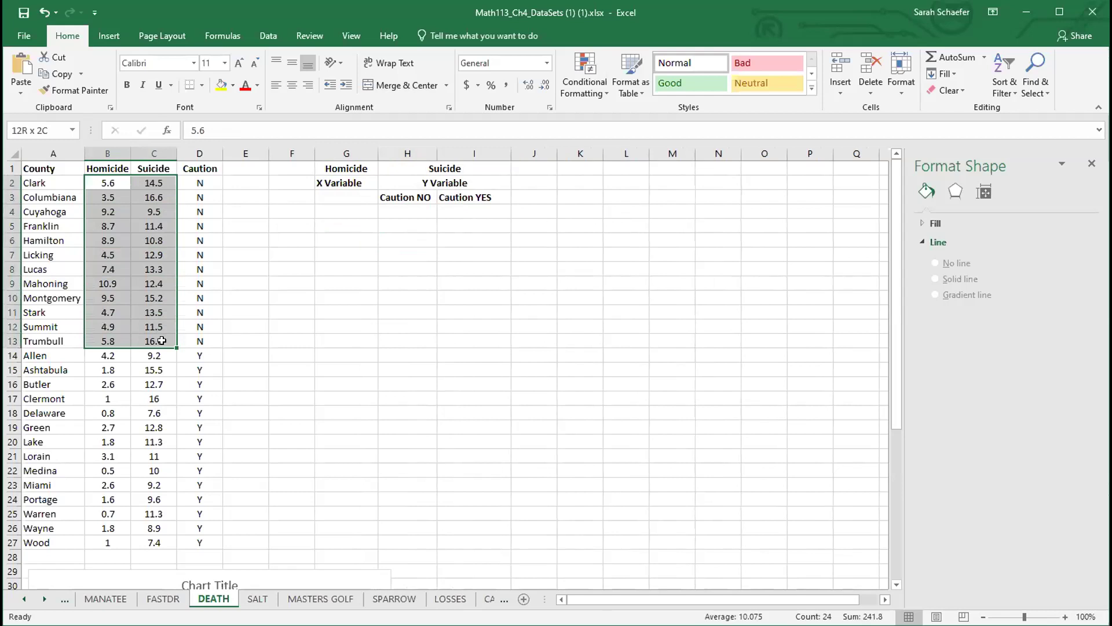
pyautogui.moveTo(162, 341); pyautogui.dragTo(162, 340)
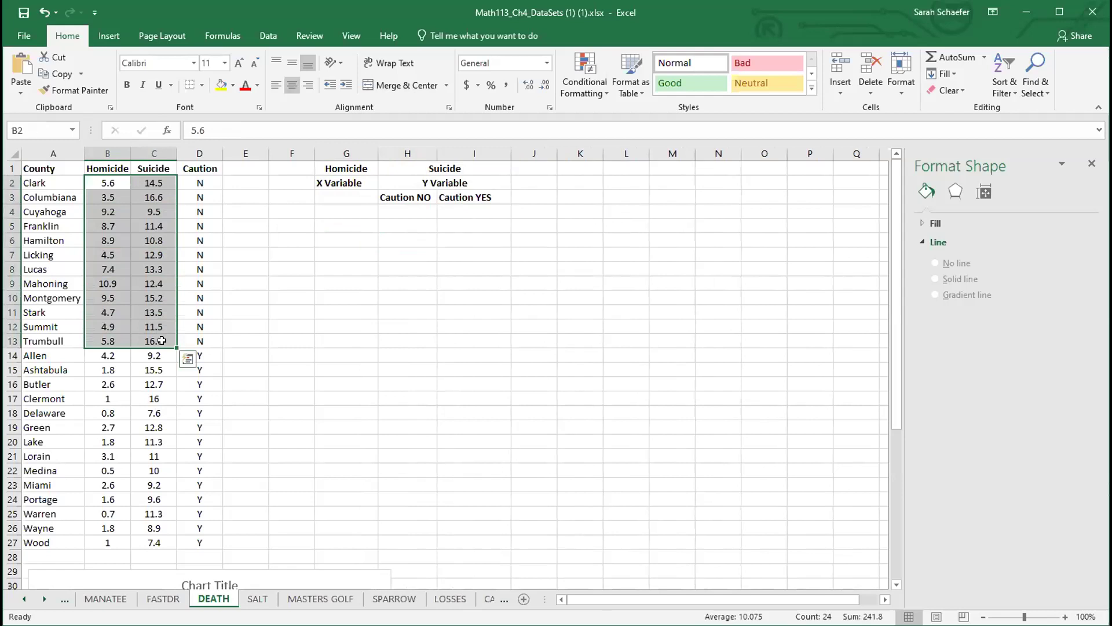
pyautogui.hotkey('ctrl', 'c')
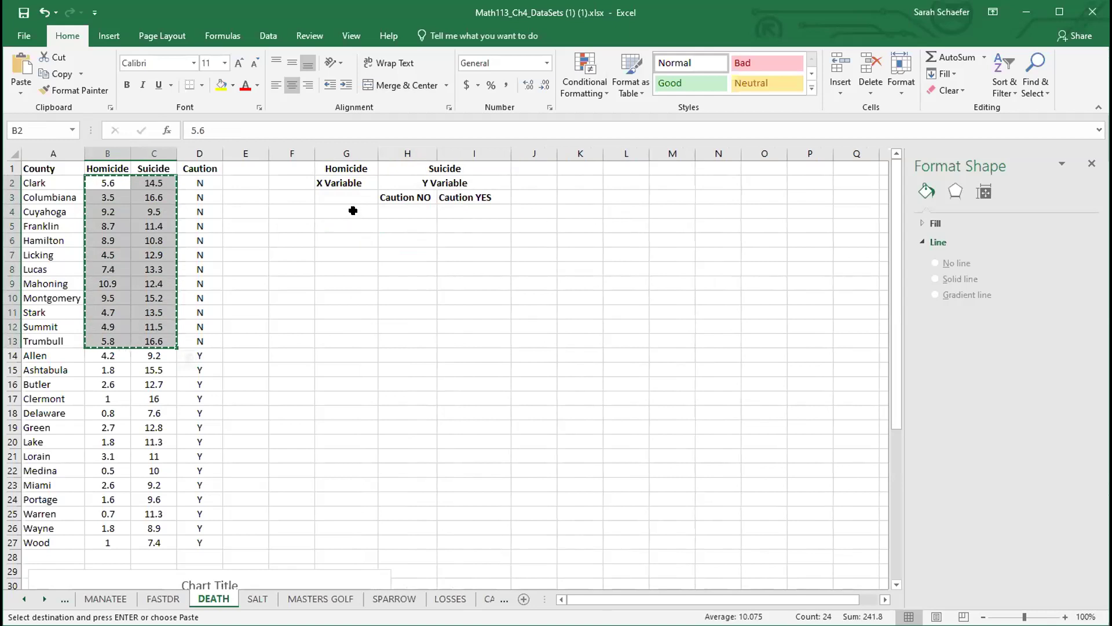
pyautogui.click(353, 211)
pyautogui.hotkey('ctrl', 'v')
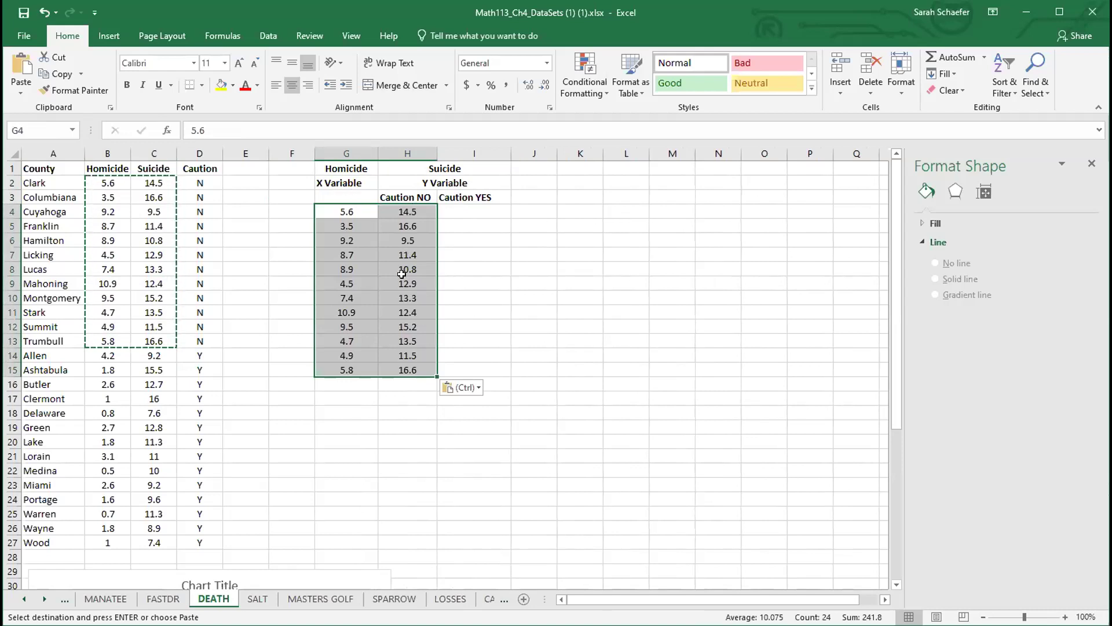
pyautogui.click(405, 414)
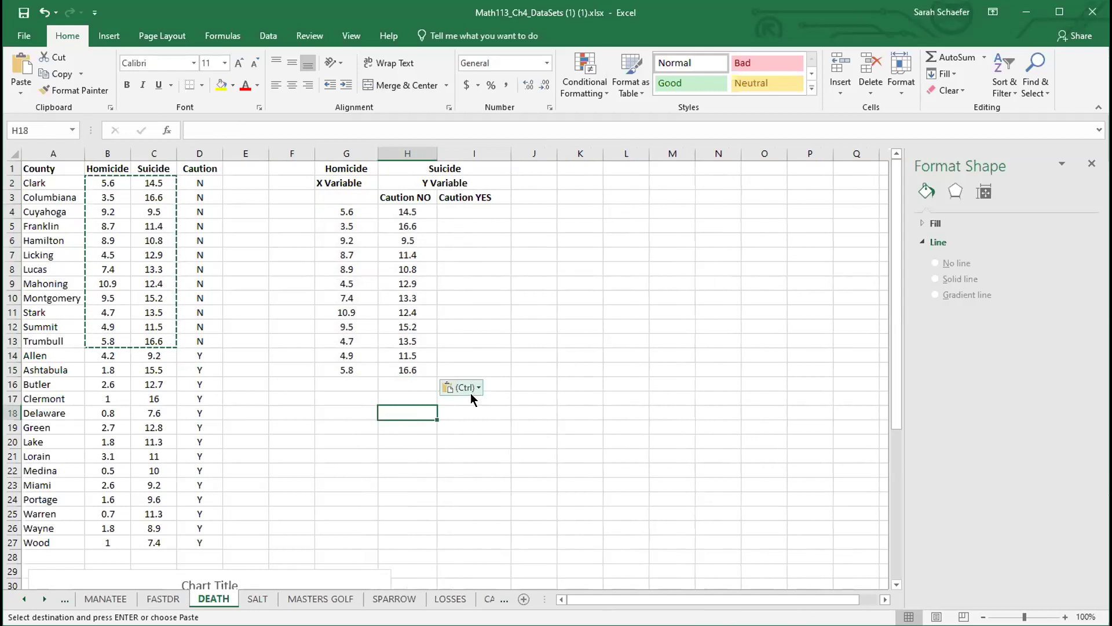
pyautogui.click(104, 354)
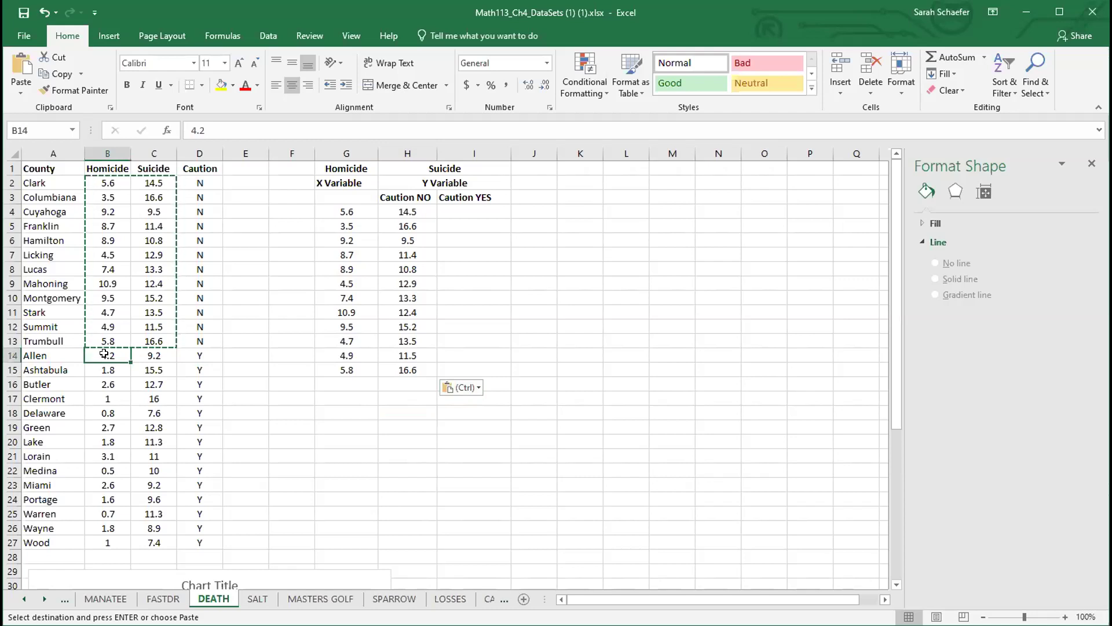
# Copy the Caution Y homicide values B14:B27 into G16:G29
pyautogui.moveTo(104, 355); pyautogui.dragTo(117, 539)
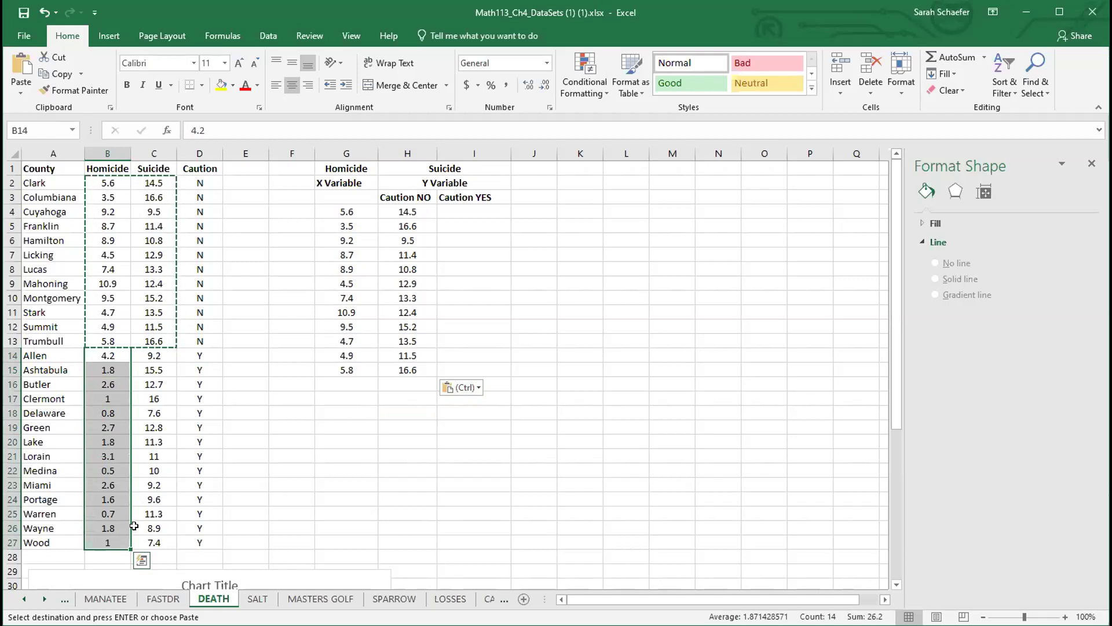
pyautogui.hotkey('ctrl', 'c')
pyautogui.click(346, 385)
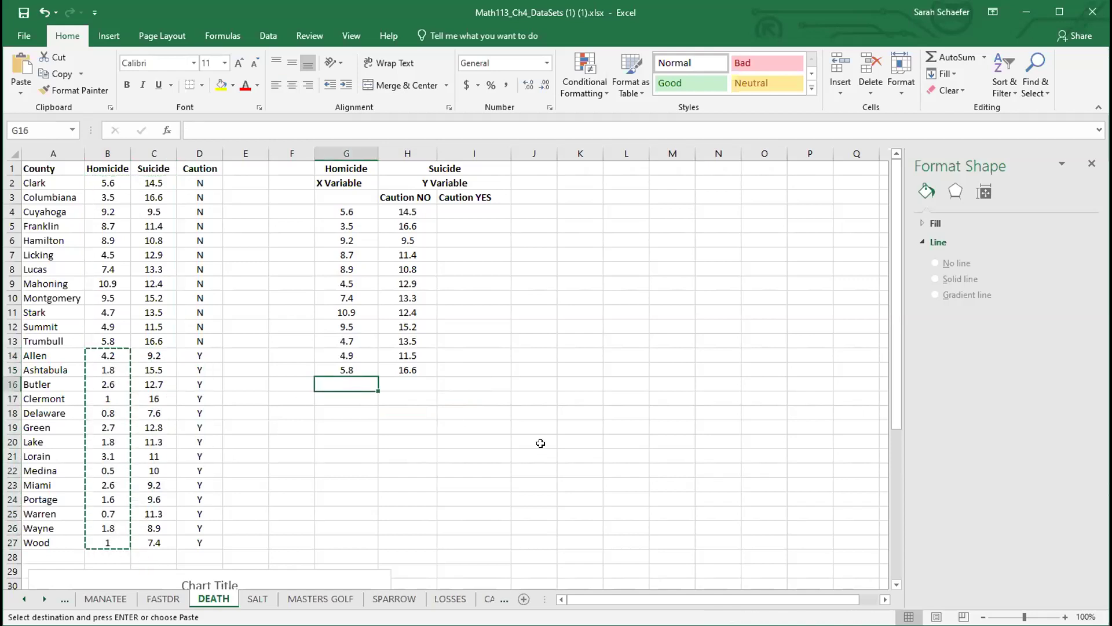
pyautogui.hotkey('ctrl', 'v')
# Copy the Caution Y suicide values C14:C27 into I16:I29 under Caution YES
pyautogui.scroll(-1, 531, 445)
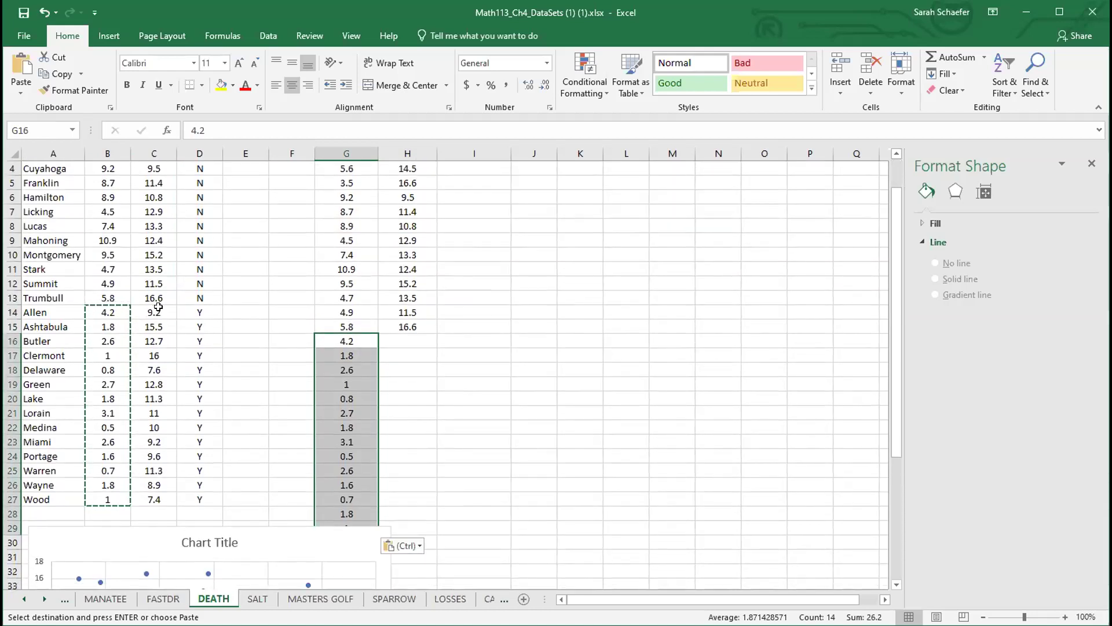
pyautogui.moveTo(162, 309); pyautogui.dragTo(159, 498)
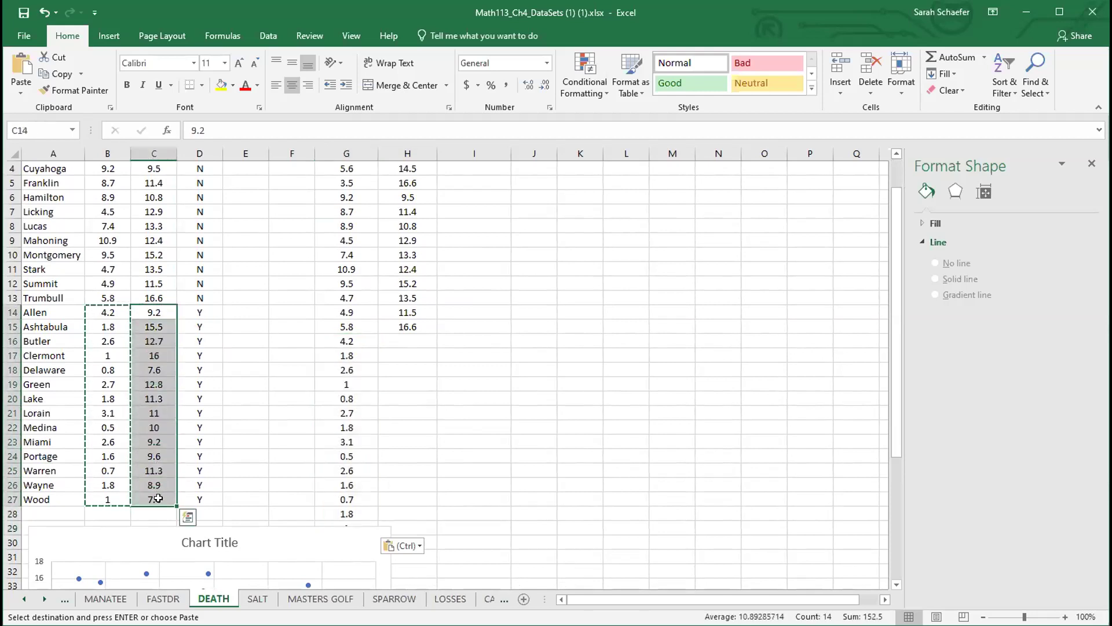
pyautogui.hotkey('ctrl', 'c')
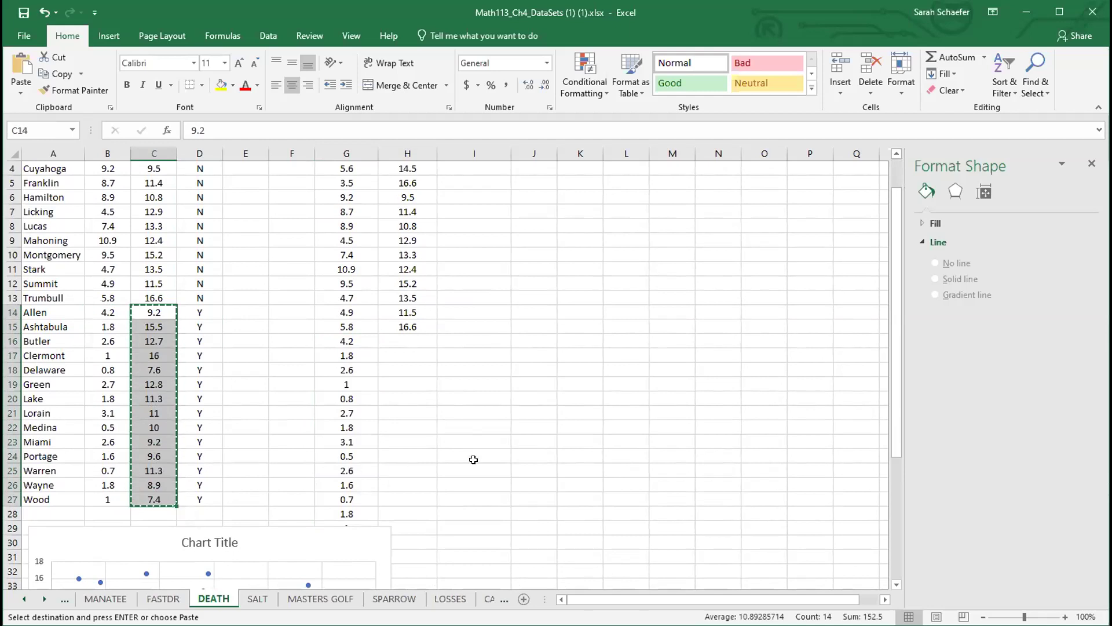
pyautogui.scroll(1, 478, 448)
pyautogui.click(392, 379)
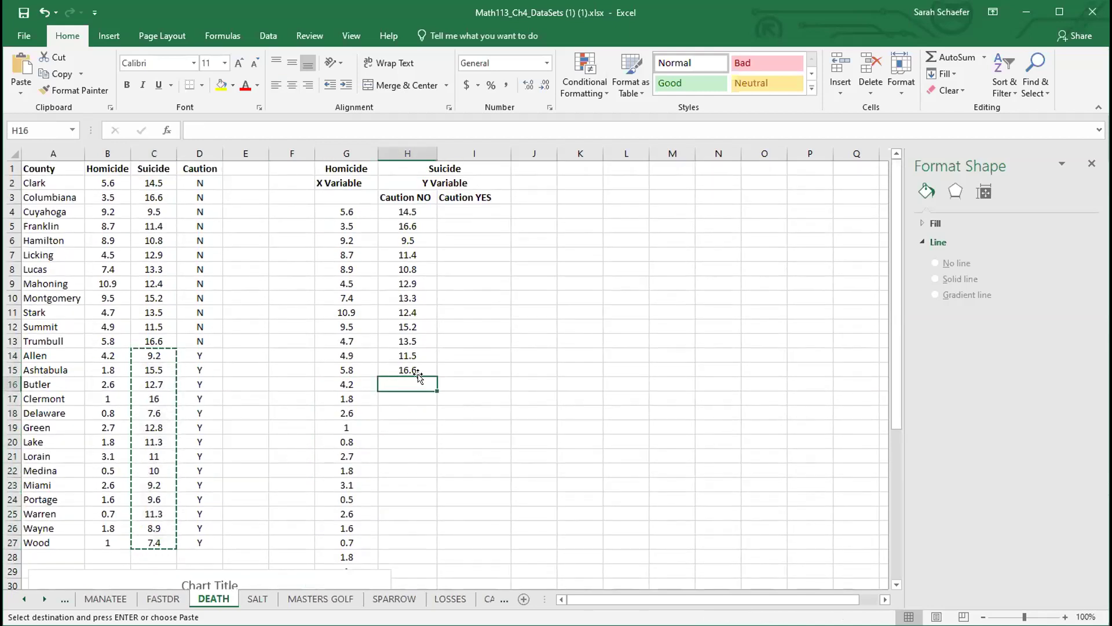
pyautogui.click(447, 380)
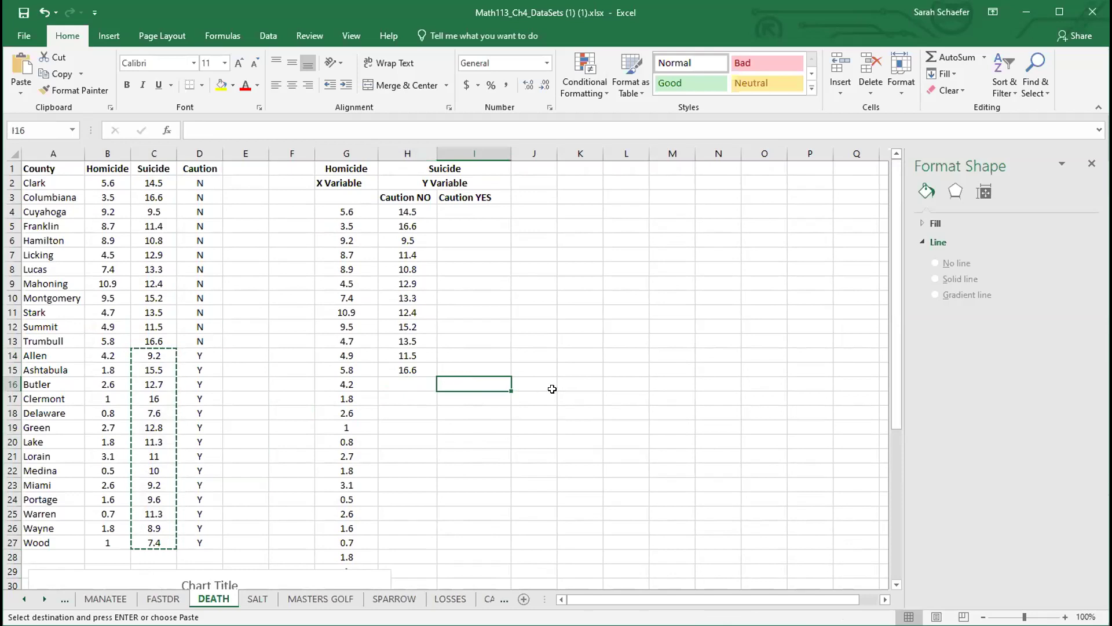
pyautogui.hotkey('ctrl', 'v')
# Move the original scatter chart a little lower below the data
pyautogui.scroll(-1, 553, 388)
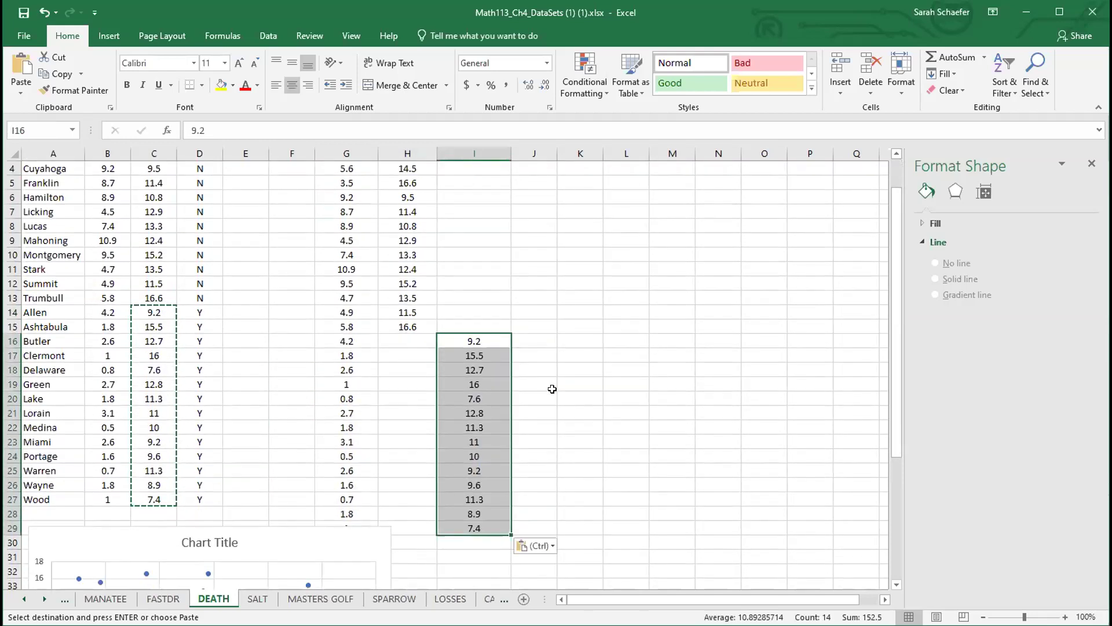
pyautogui.moveTo(331, 537); pyautogui.dragTo(367, 565)
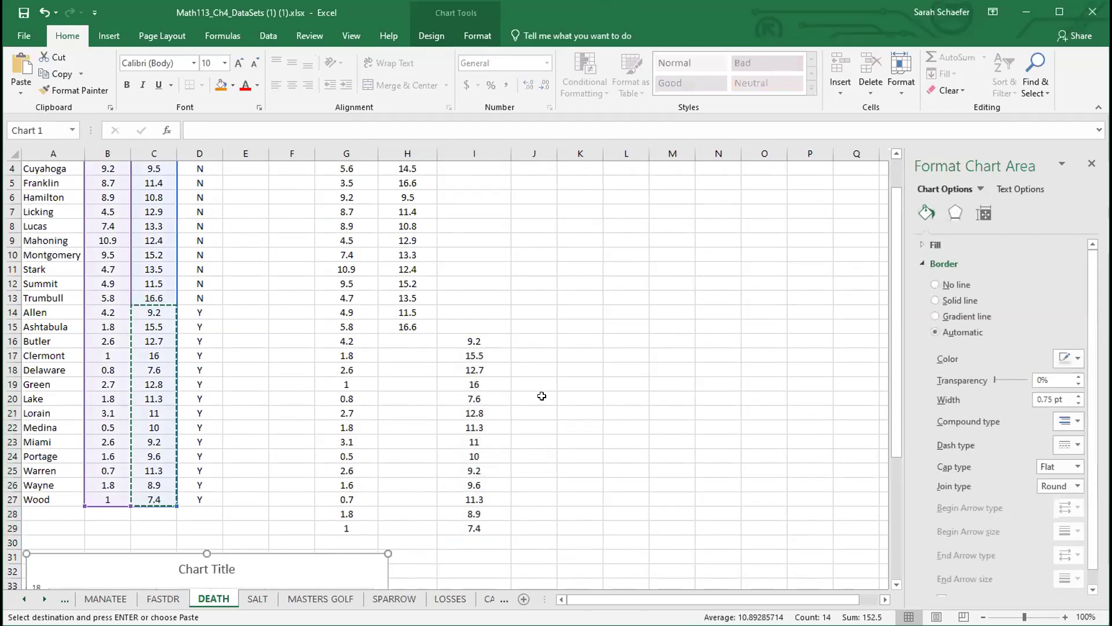
pyautogui.scroll(1, 541, 394)
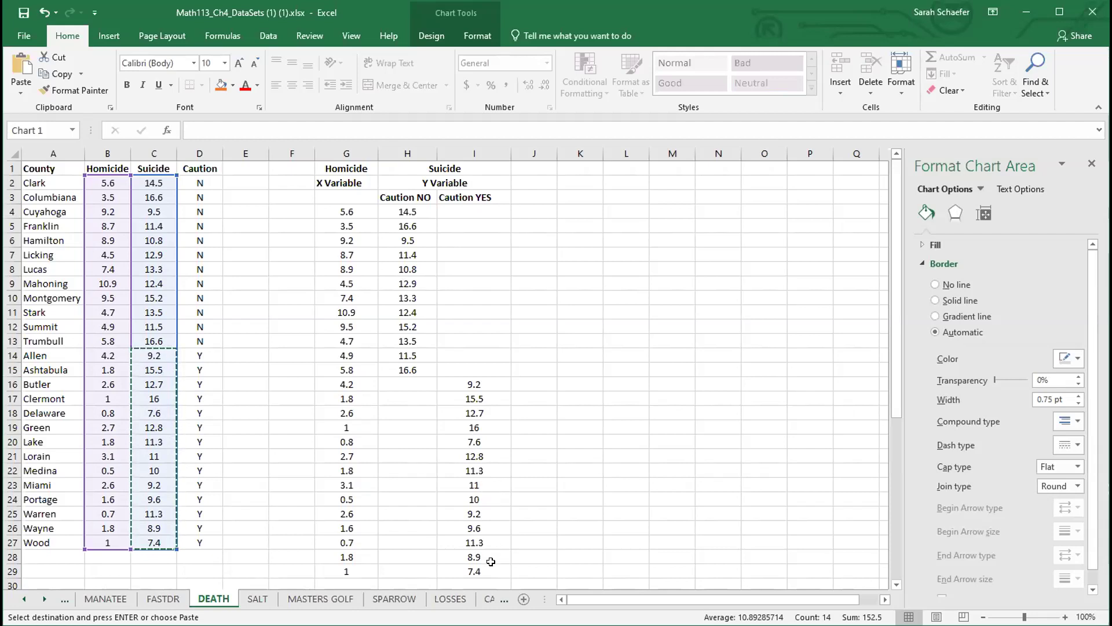
# Plot G3:I29 as a scatter chart with Caution NO and YES series, placed right of the table
pyautogui.moveTo(491, 570); pyautogui.dragTo(335, 192)
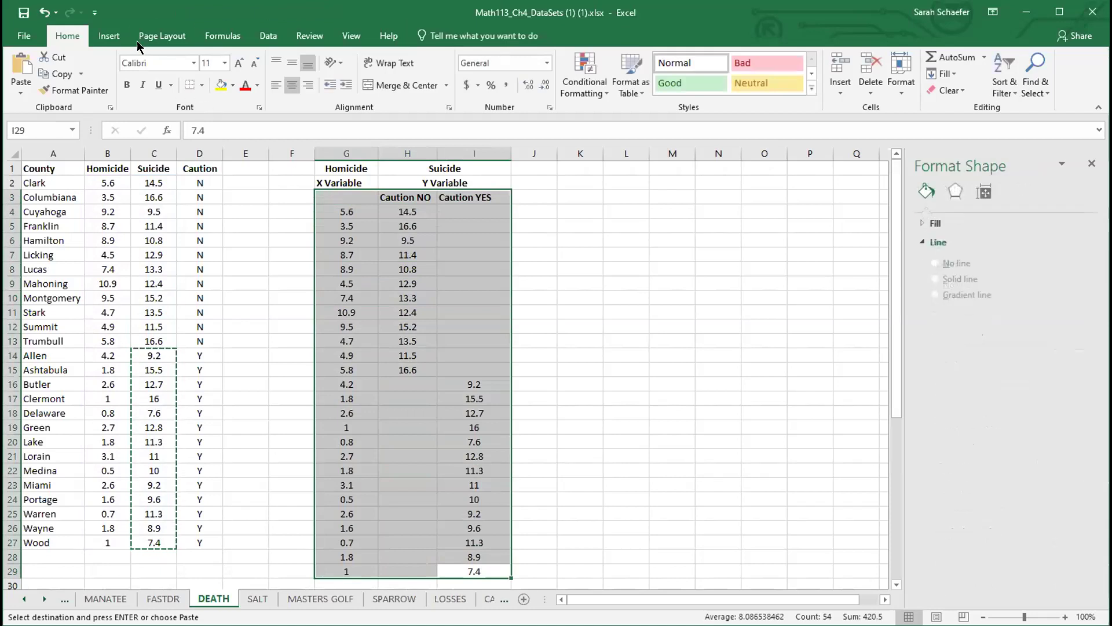
pyautogui.click(109, 36)
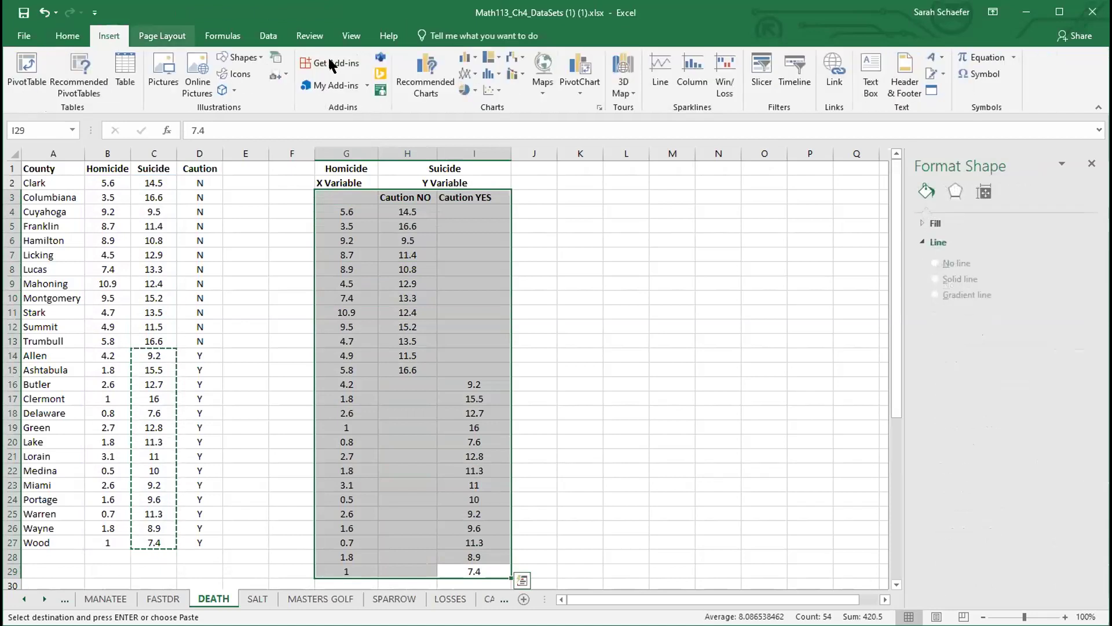
pyautogui.click(497, 86)
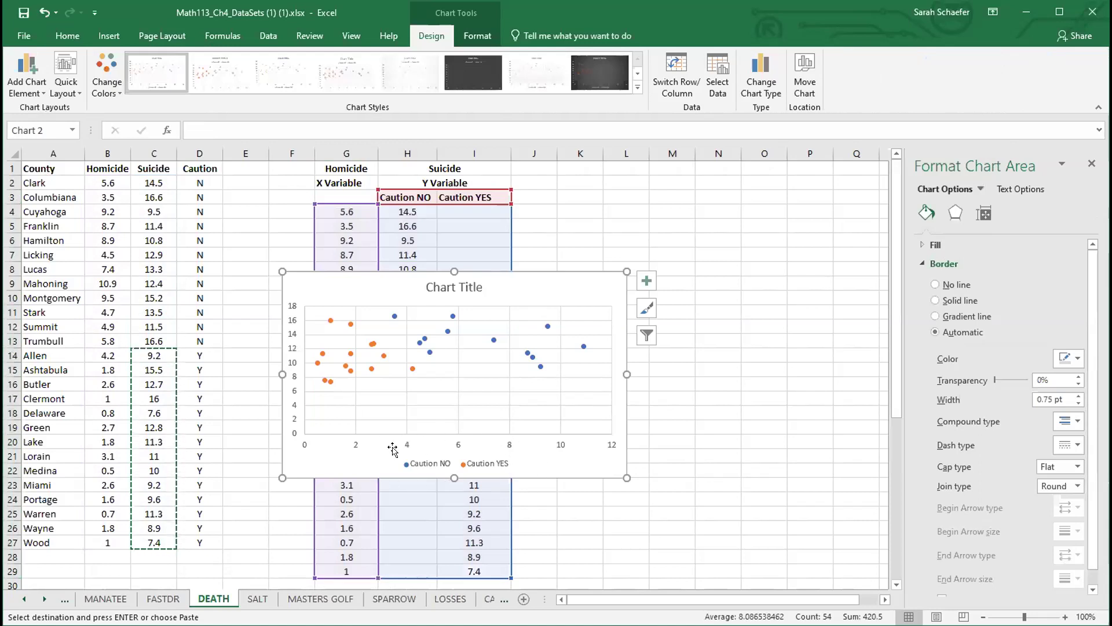
pyautogui.moveTo(578, 286); pyautogui.dragTo(779, 196)
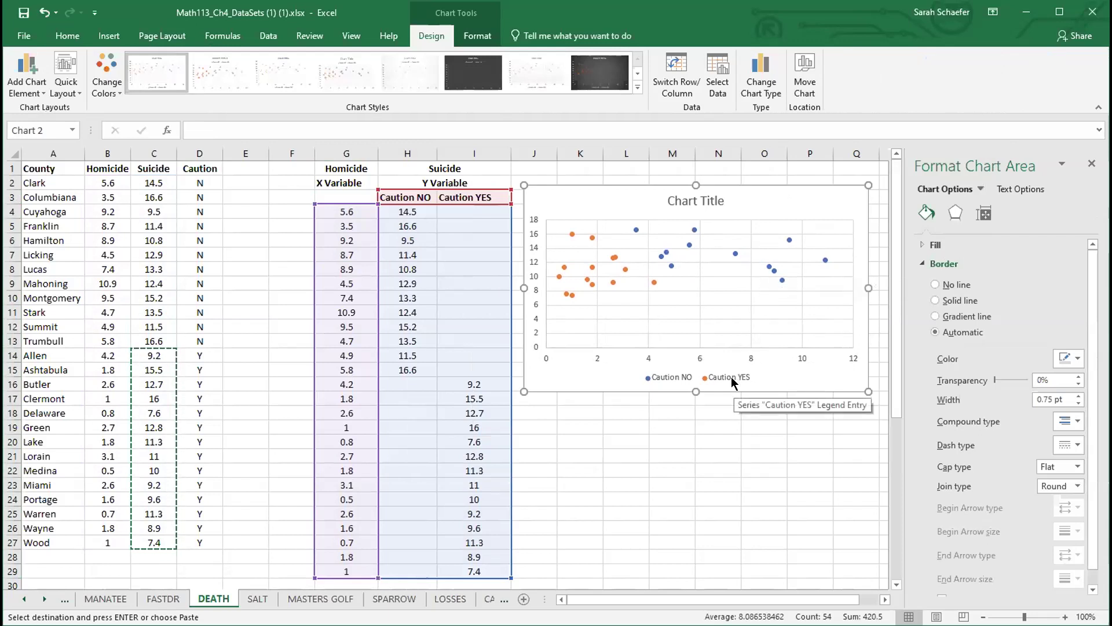
# Add axis titles and name the horizontal one 'Homicide Rate'
pyautogui.click(39, 87)
pyautogui.moveTo(50, 126)
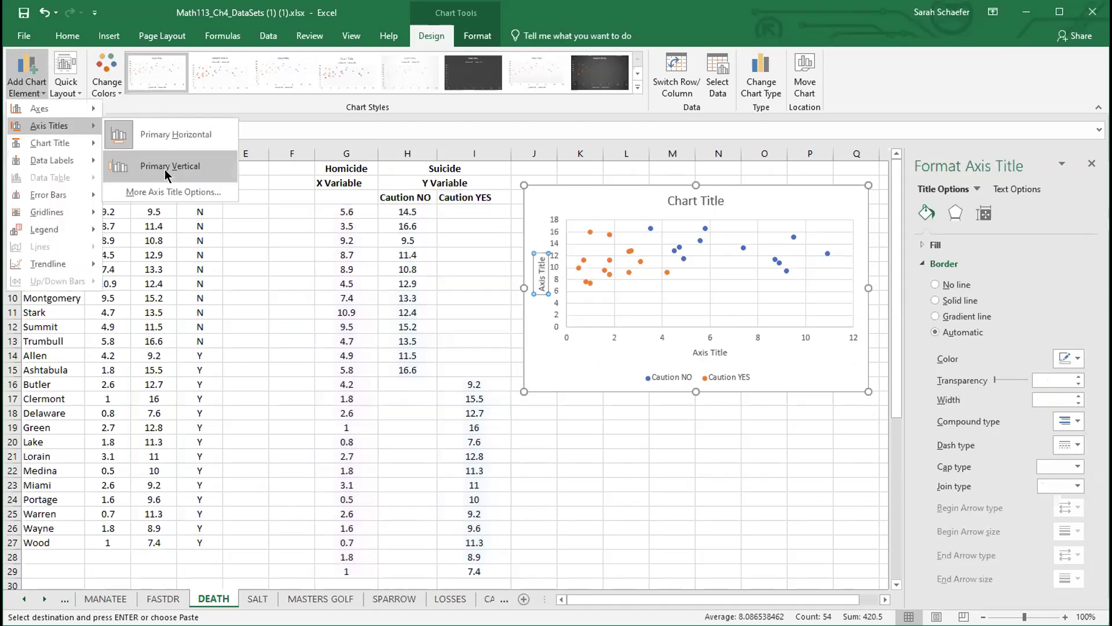
pyautogui.click(168, 167)
pyautogui.click(708, 349)
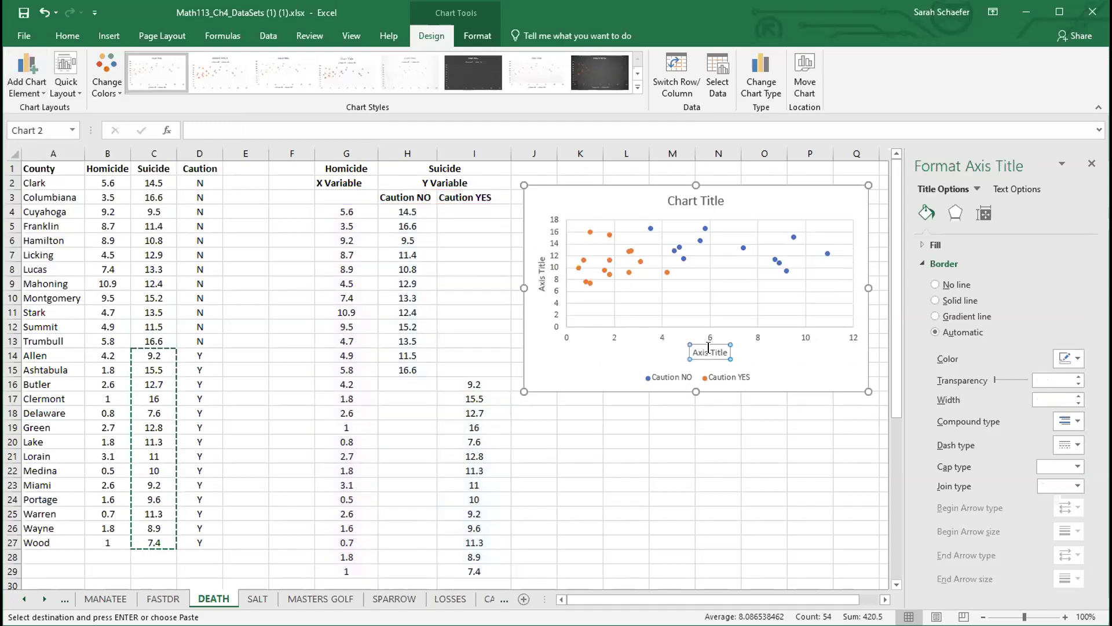
pyautogui.tripleClick(708, 347)
pyautogui.press('Delete')
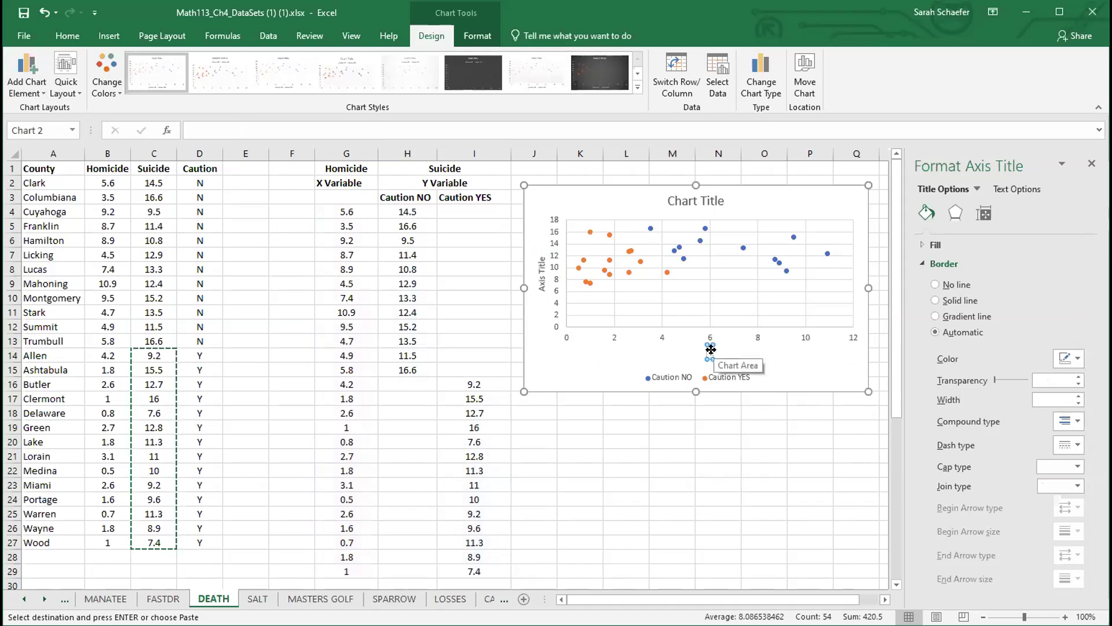
pyautogui.write('Homicide Rate')
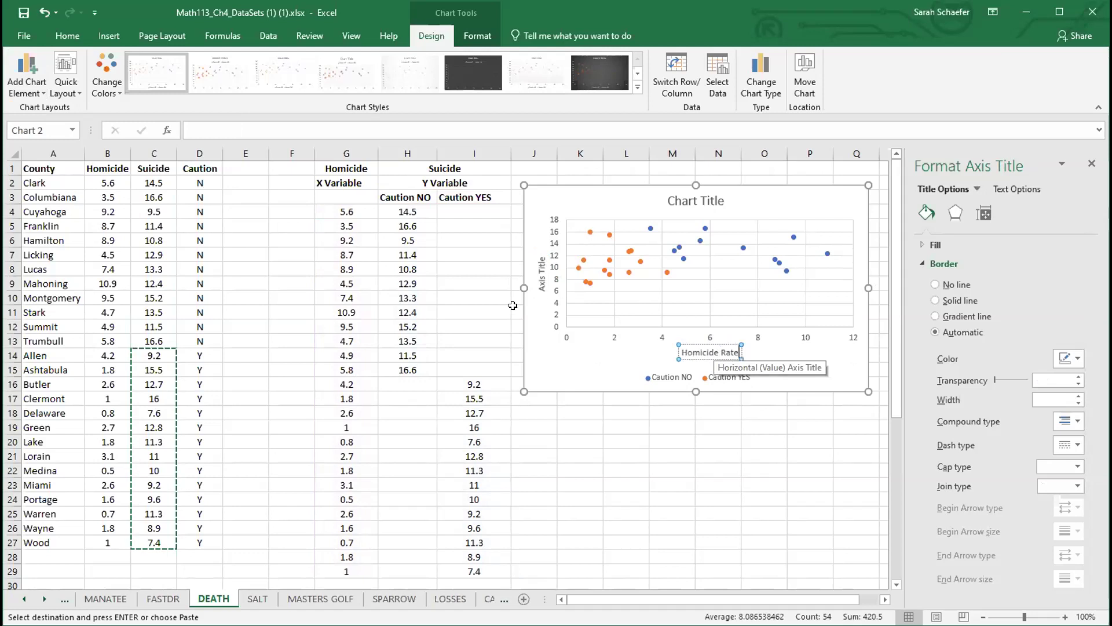
# Name the vertical axis title 'Suicide Rate'
pyautogui.click(539, 270)
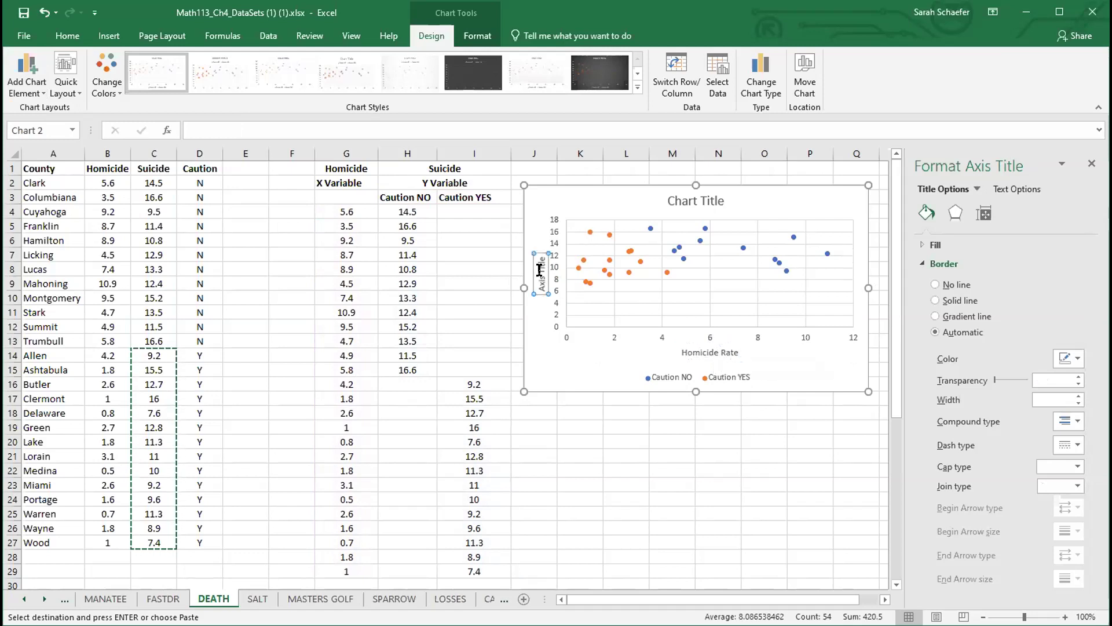
pyautogui.tripleClick(540, 270)
pyautogui.write('Suicide Rate')
# Move the original chart further down to clear row 31
pyautogui.click(605, 412)
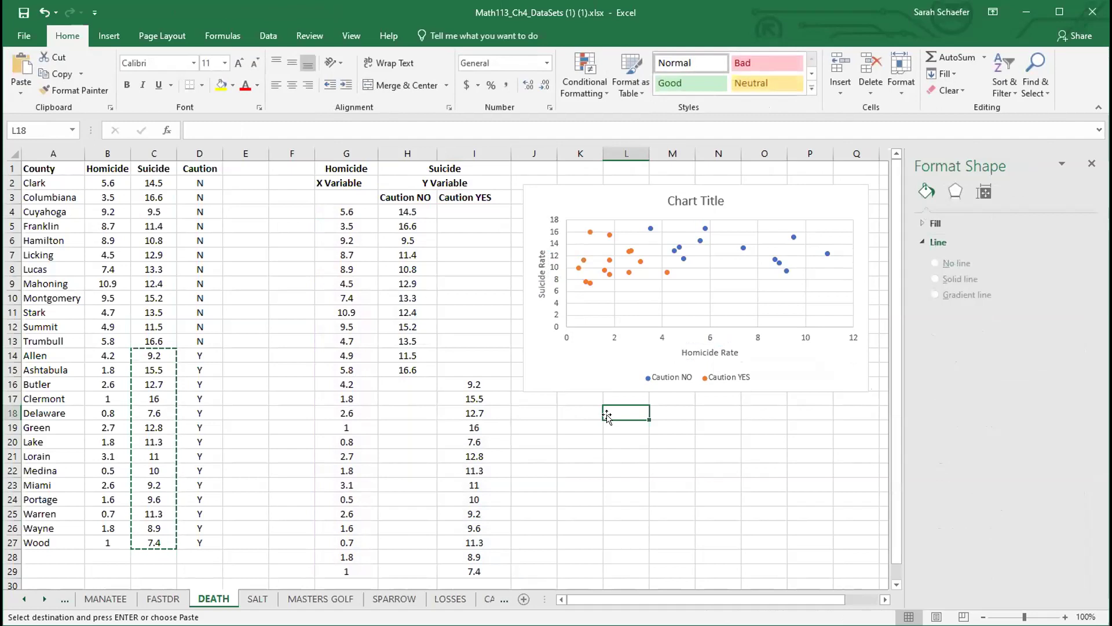
pyautogui.scroll(-1, 607, 416)
pyautogui.scroll(-1, 606, 416)
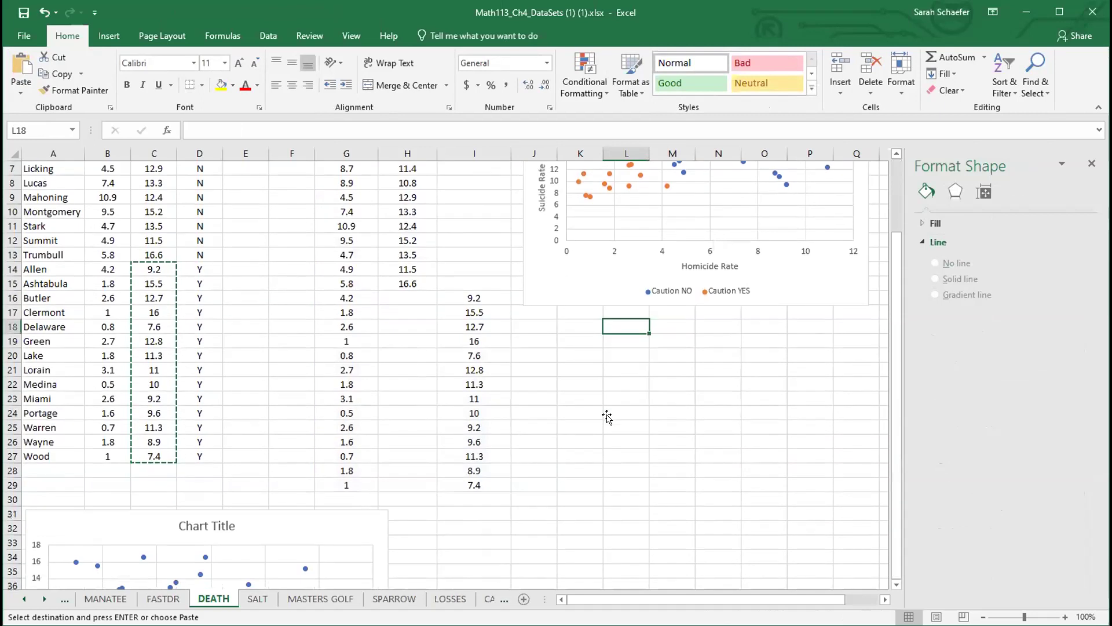
pyautogui.scroll(-1, 606, 416)
pyautogui.moveTo(360, 487); pyautogui.dragTo(362, 537)
pyautogui.scroll(3, 412, 480)
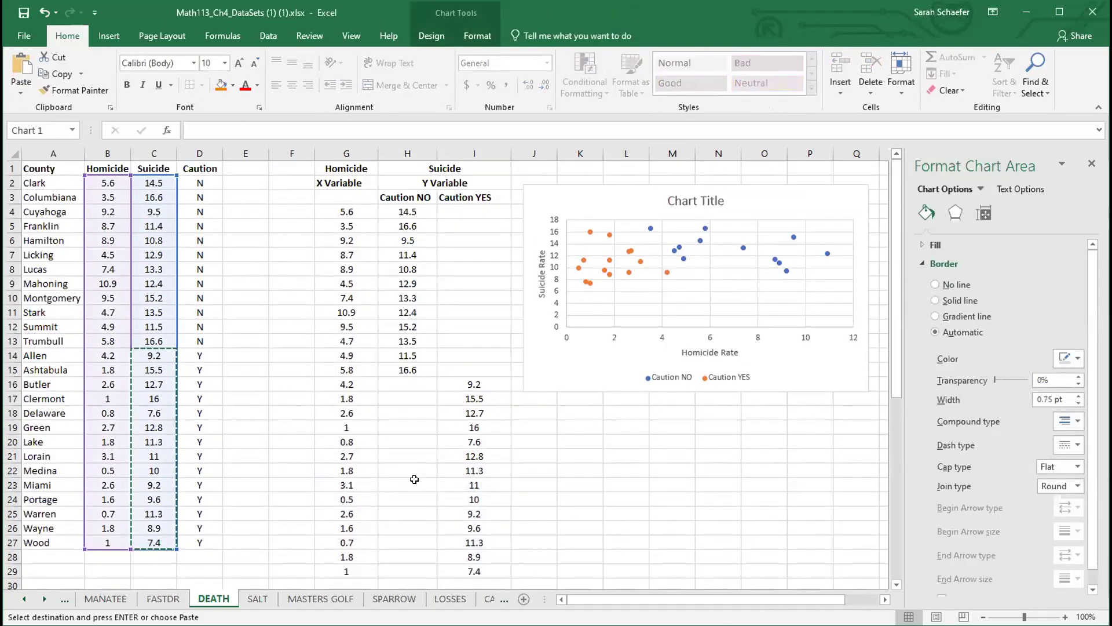
pyautogui.scroll(-1, 414, 480)
# Enter =CORREL(G4:G15,H4:H15) in H31 for the Caution NO counties
pyautogui.click(407, 514)
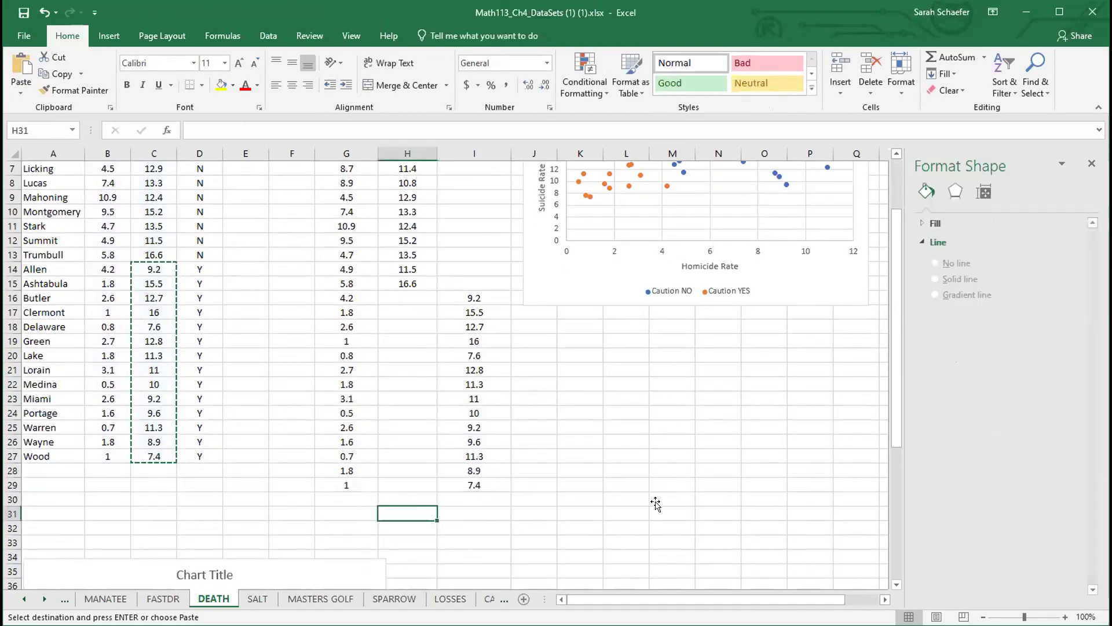
pyautogui.write('=')
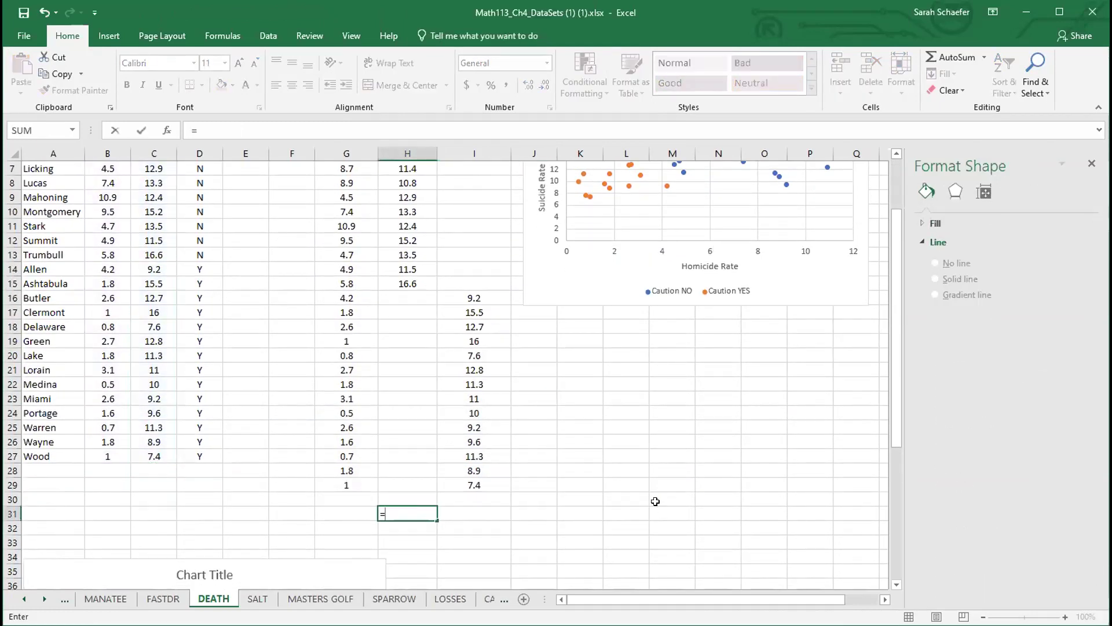
pyautogui.write('CORREL')
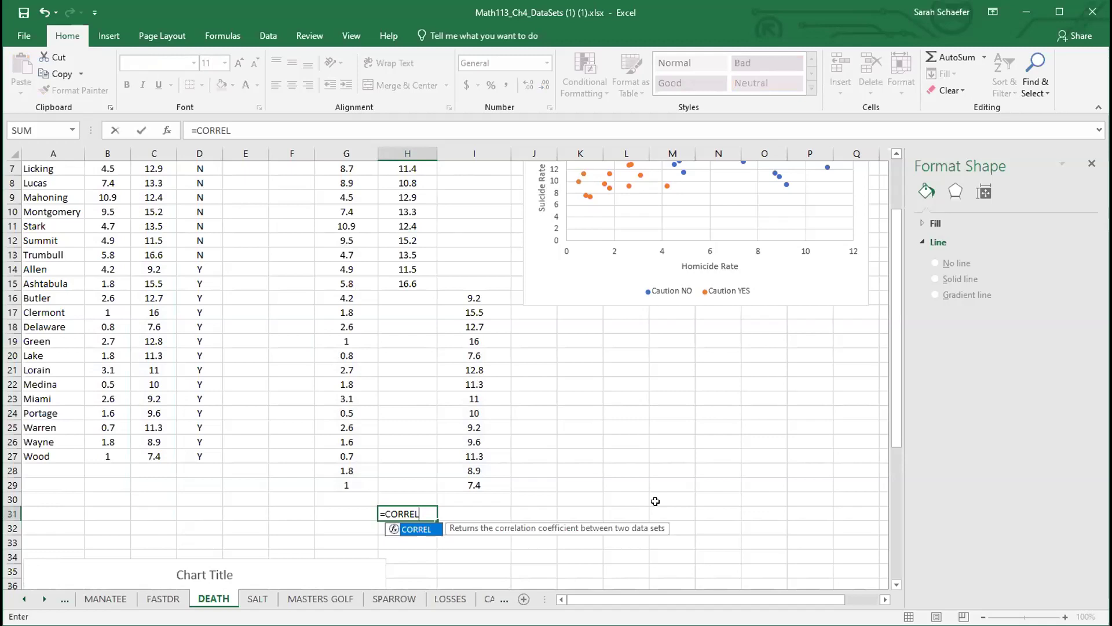
pyautogui.write('(')
pyautogui.scroll(2, 508, 467)
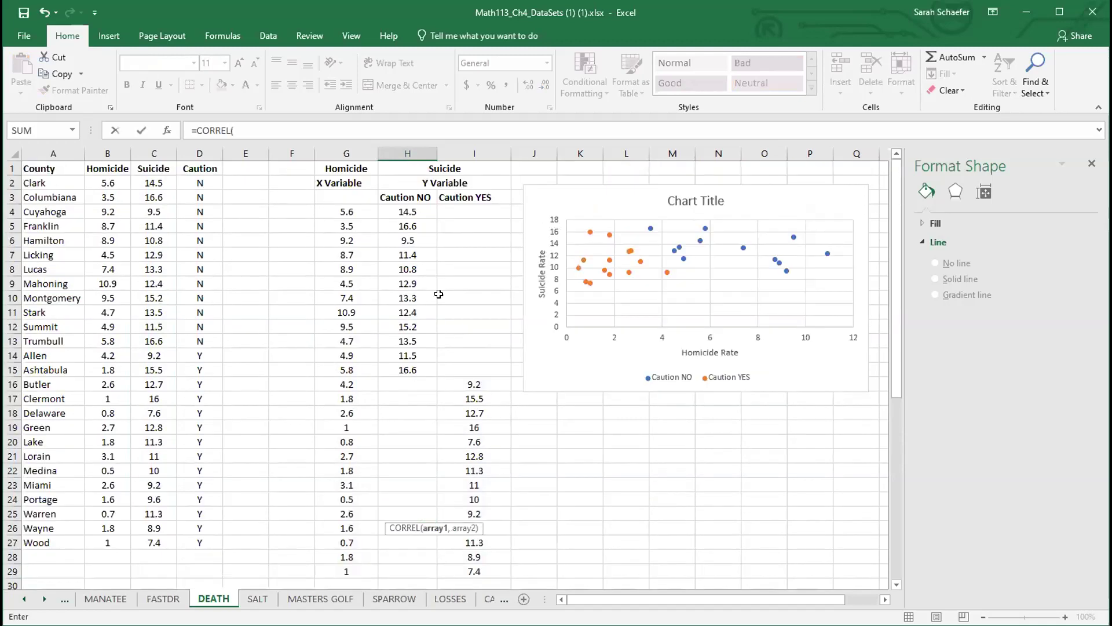
pyautogui.click(352, 208)
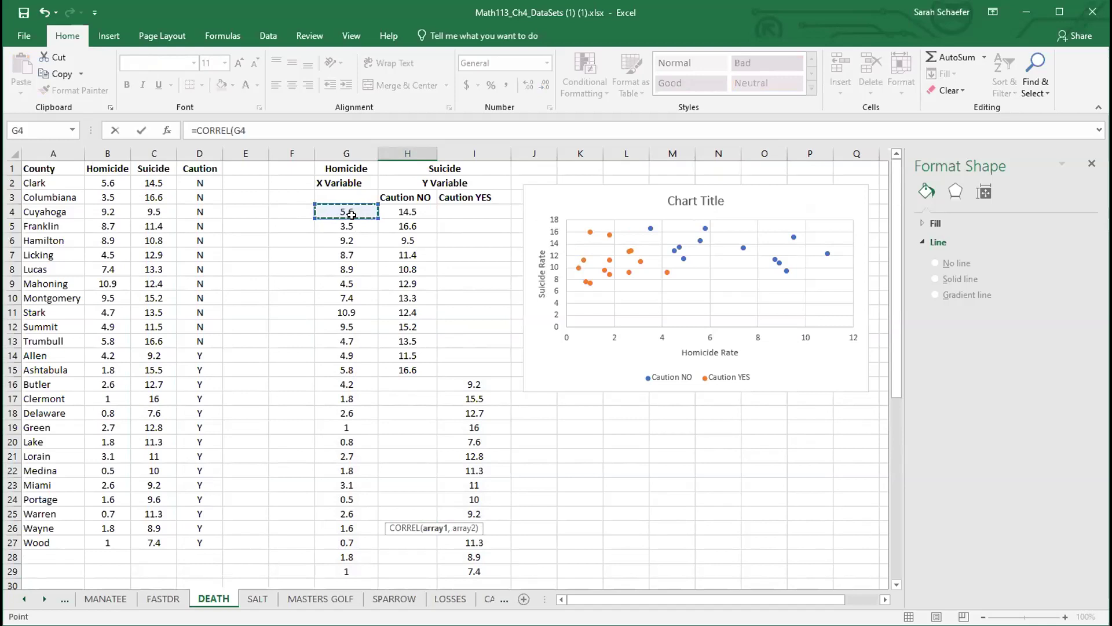
pyautogui.moveTo(352, 215); pyautogui.dragTo(346, 365)
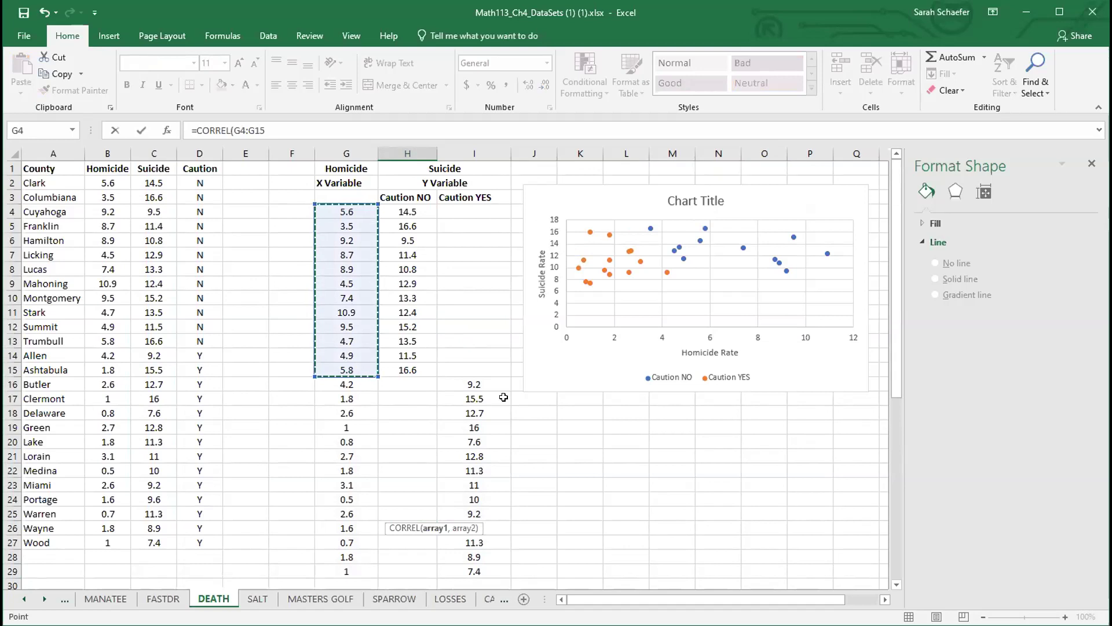
pyautogui.write(',')
pyautogui.click(397, 212)
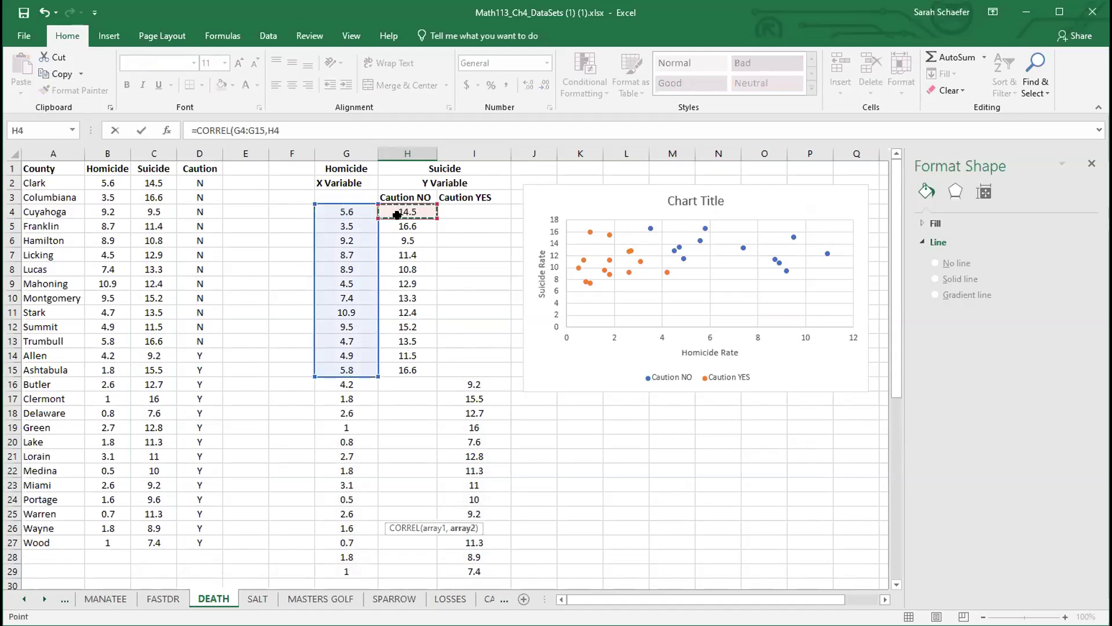
pyautogui.moveTo(398, 215); pyautogui.dragTo(407, 369)
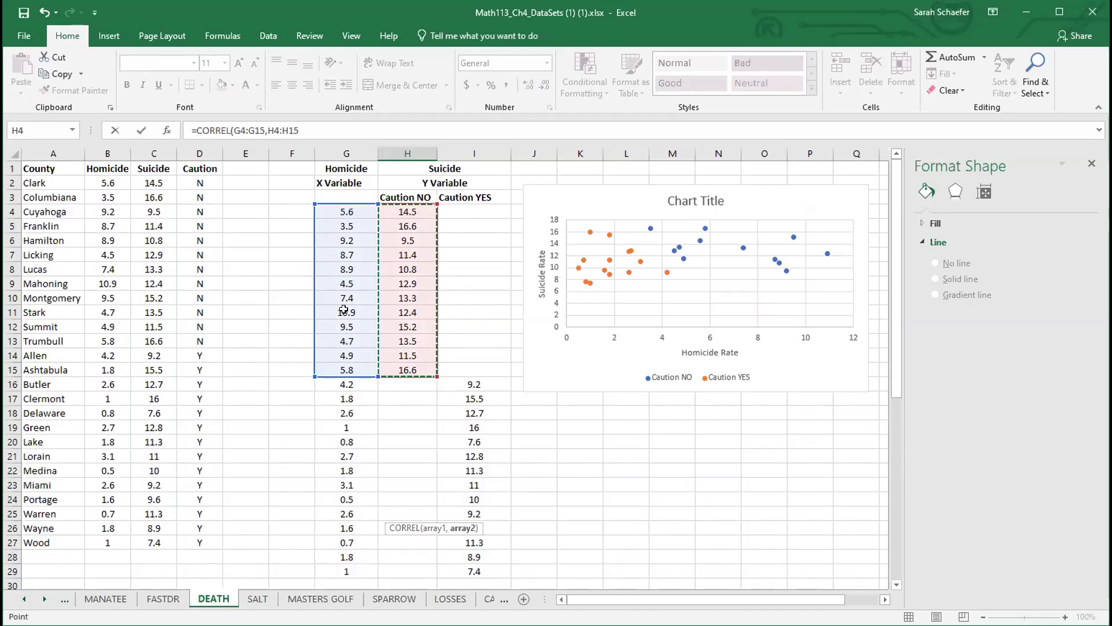
pyautogui.scroll(-2, 445, 432)
pyautogui.press('Return')
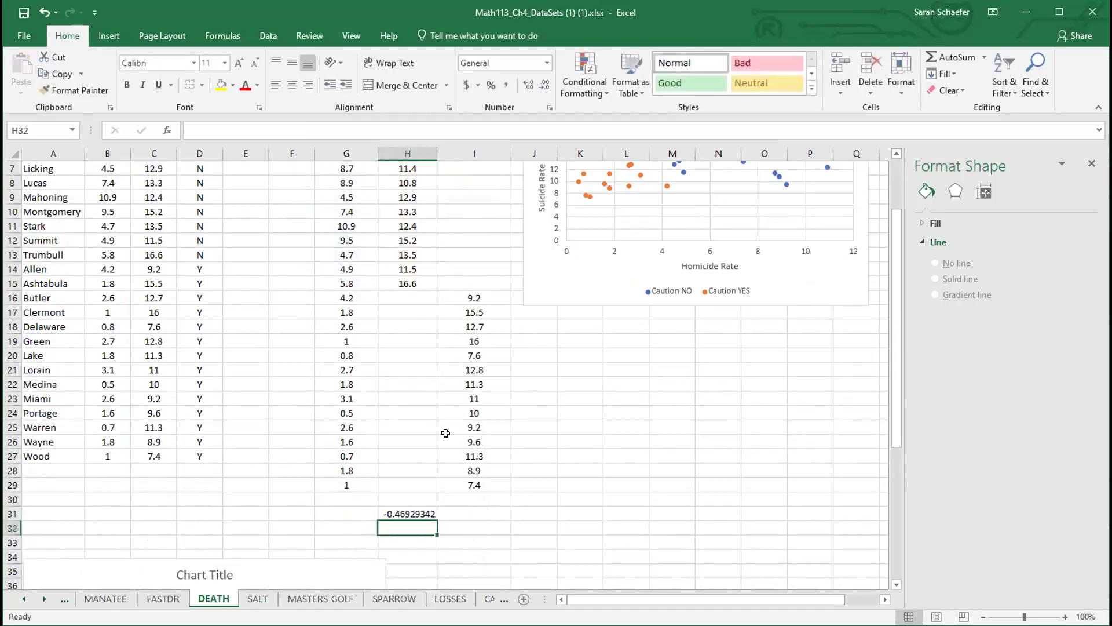
# Enter =CORREL(G16:G29,I16:I29) in I31 for the Caution YES counties
pyautogui.scroll(2, 445, 432)
pyautogui.scroll(-2, 443, 429)
pyautogui.scroll(2, 572, 410)
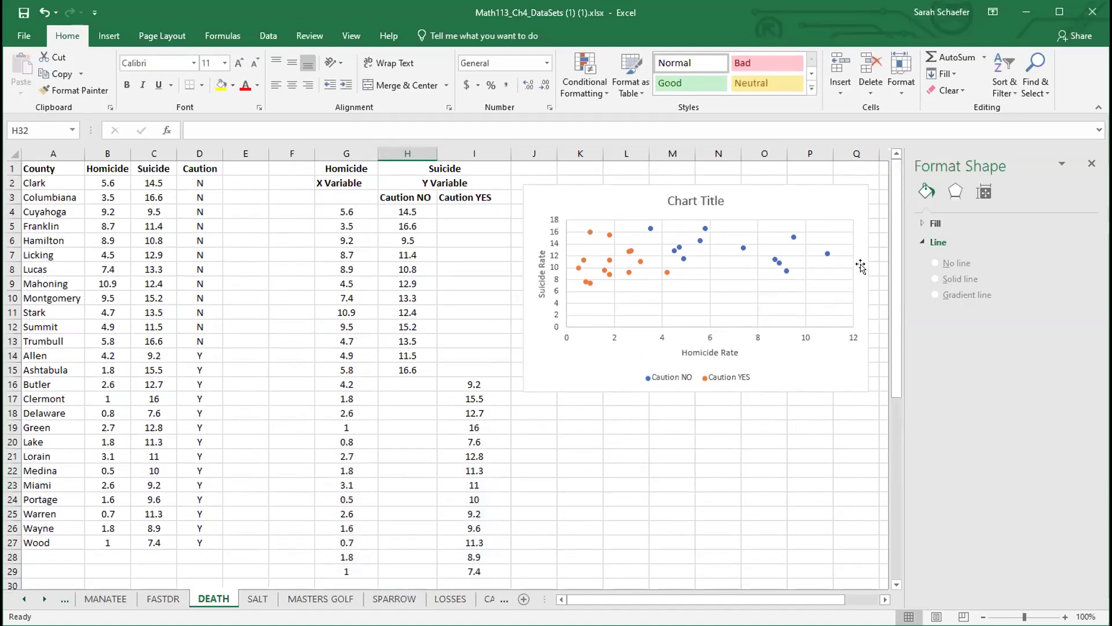
pyautogui.scroll(-2, 742, 289)
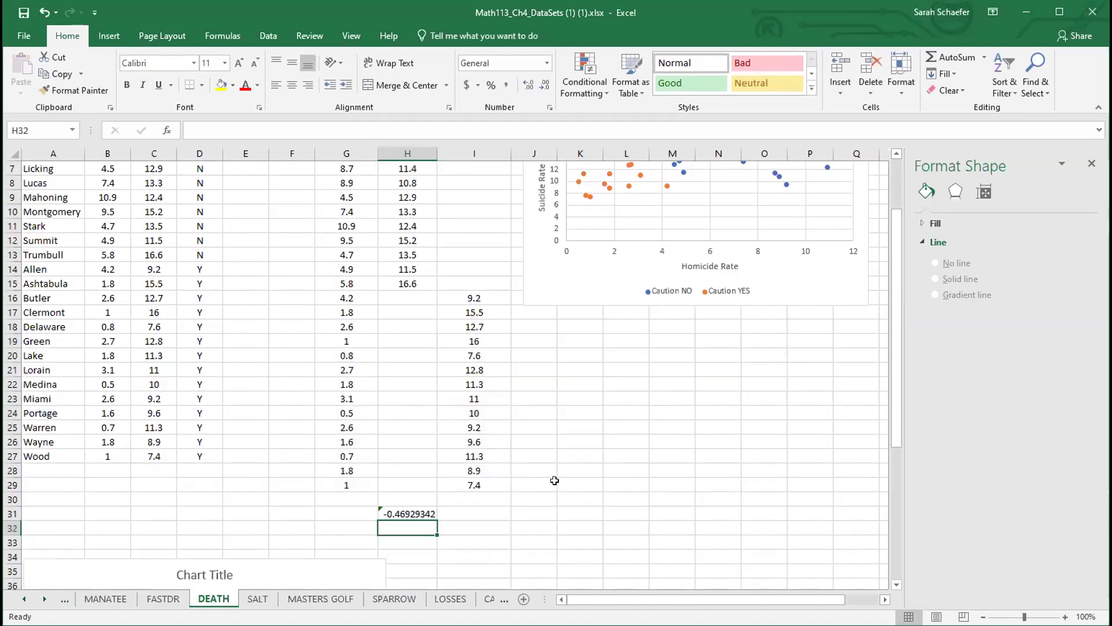
pyautogui.click(492, 510)
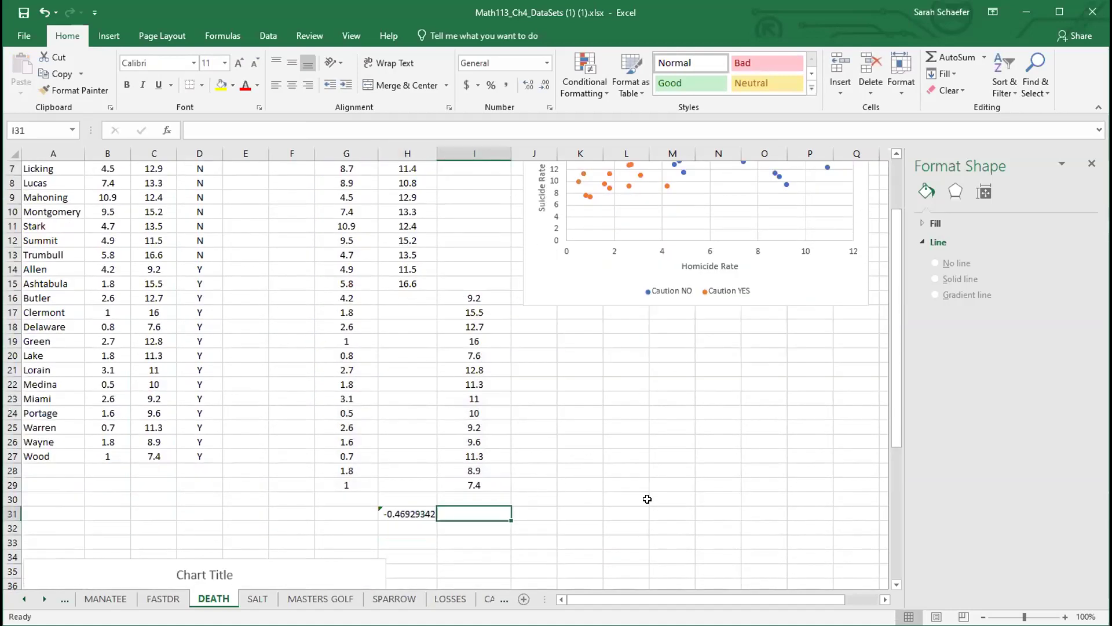
pyautogui.write('=')
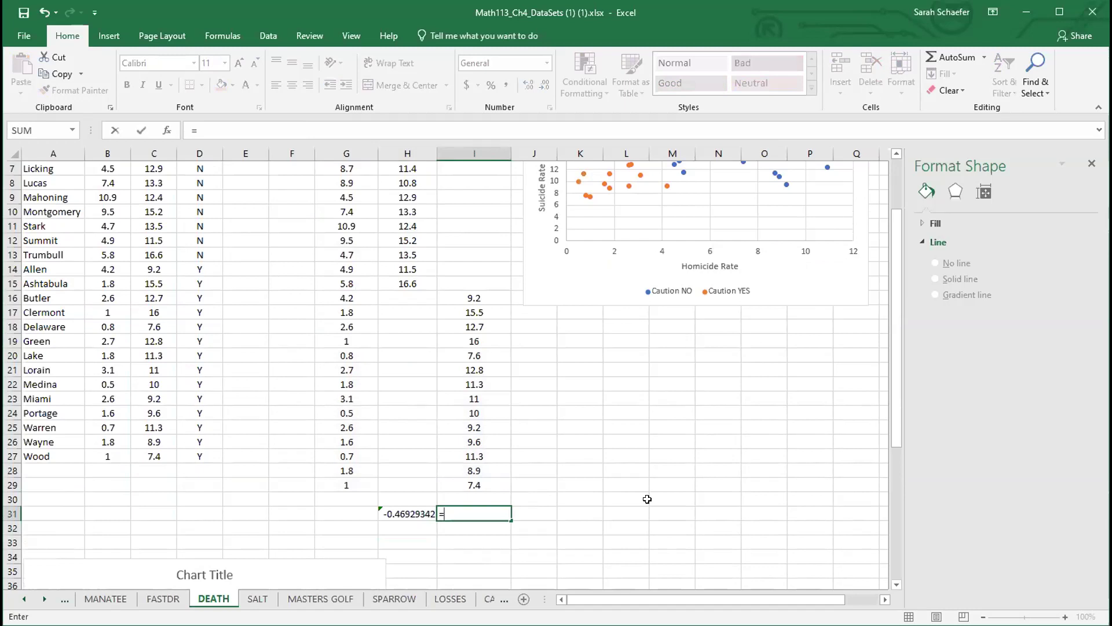
pyautogui.write('CORREL')
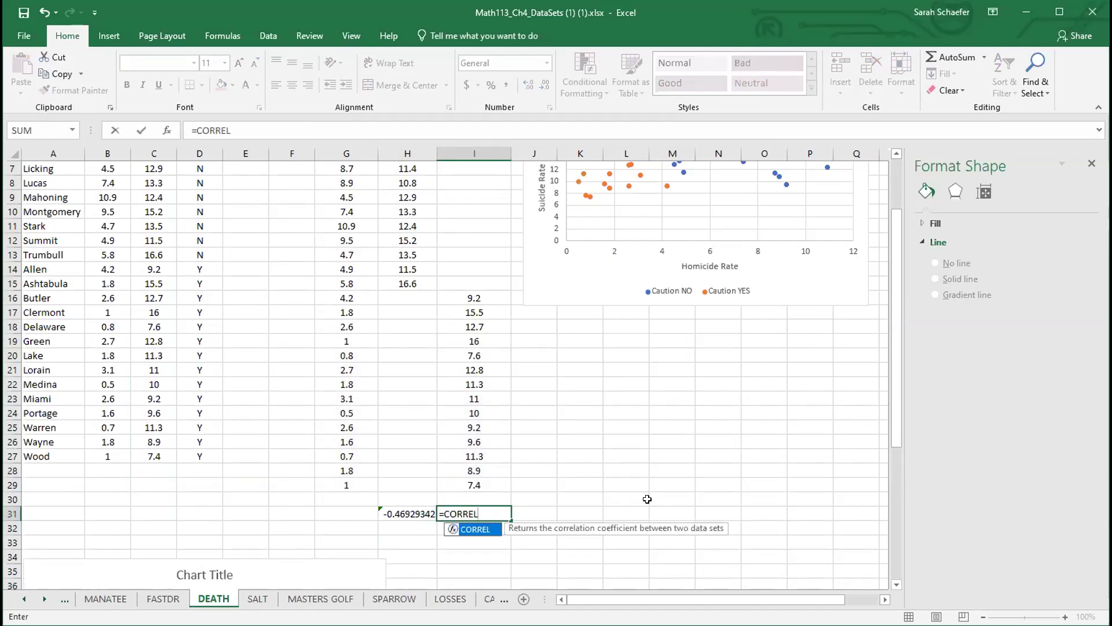
pyautogui.write('(')
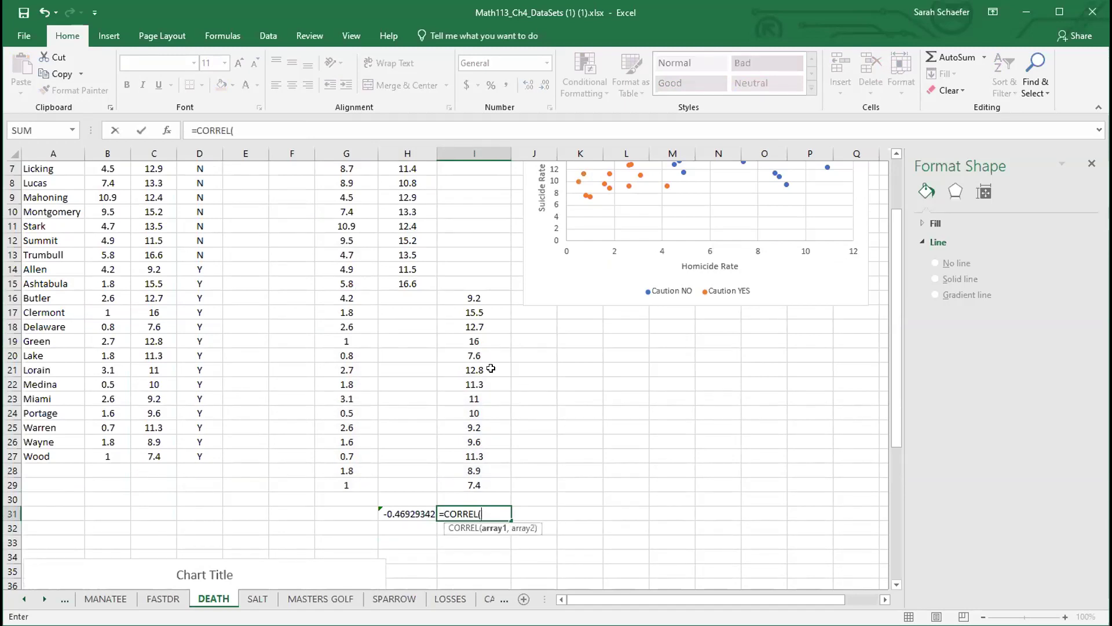
pyautogui.click(354, 297)
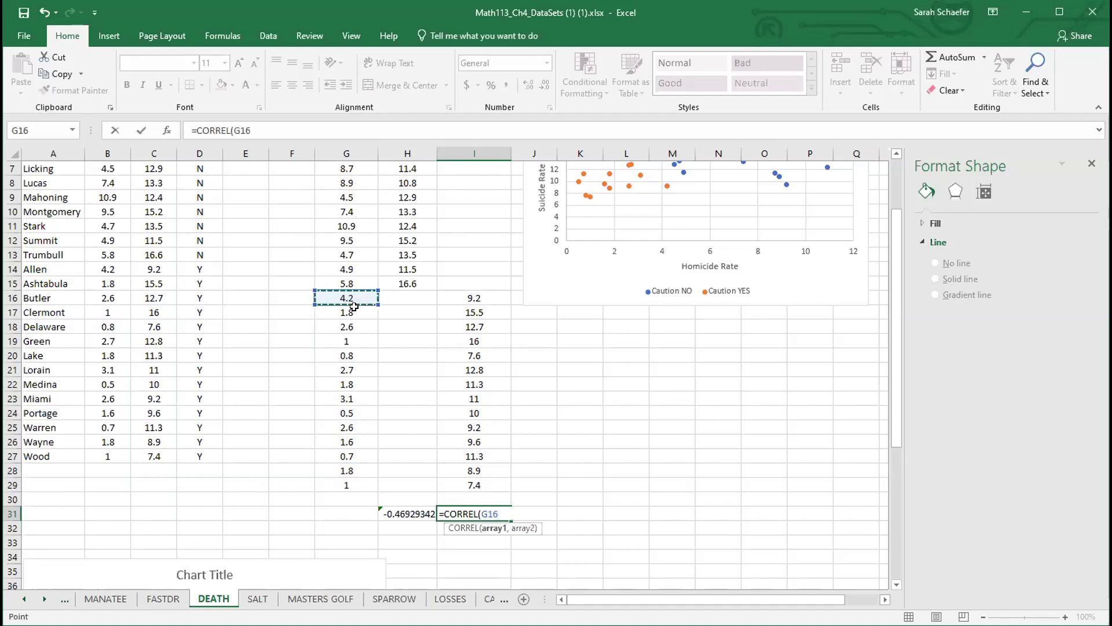
pyautogui.moveTo(354, 307); pyautogui.dragTo(345, 484)
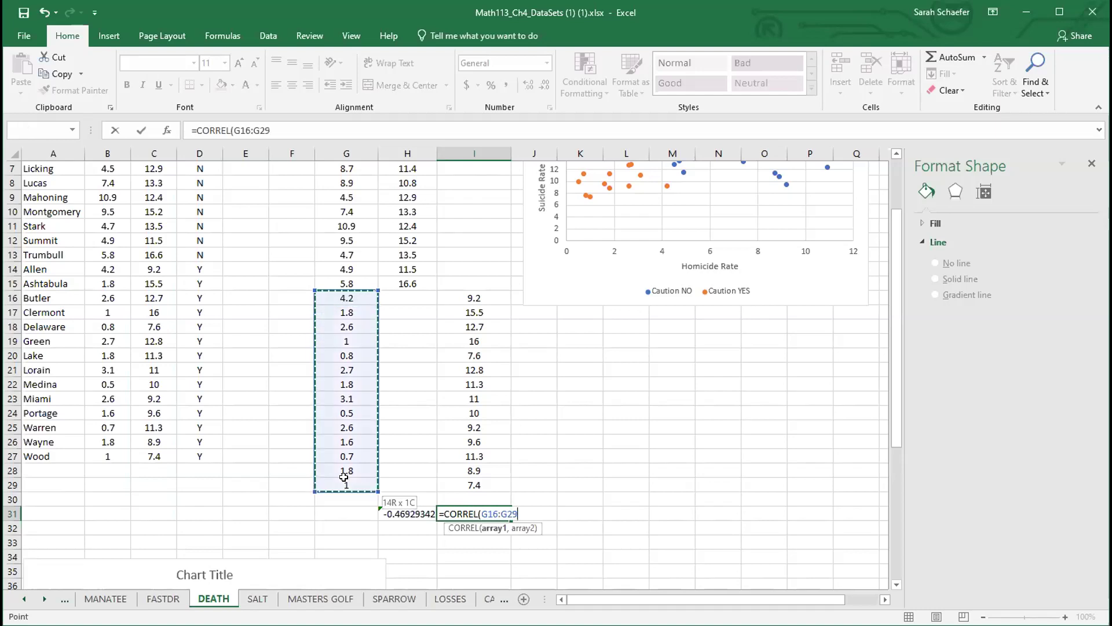
pyautogui.write(',')
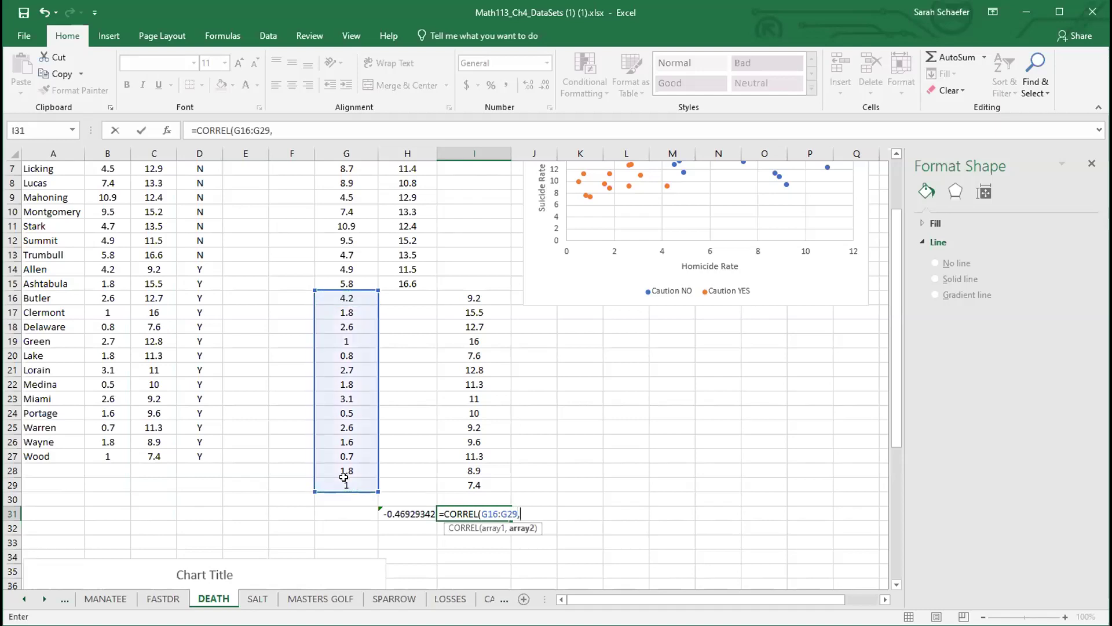
pyautogui.click(473, 296)
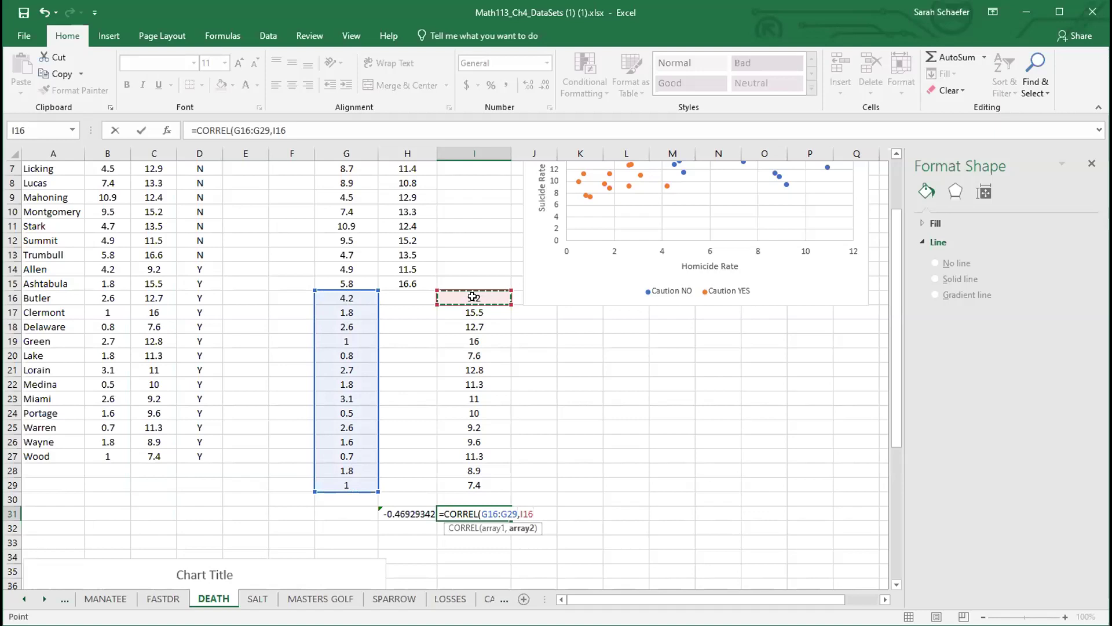
pyautogui.hotkey('ctrl', 'shift', 'Down')
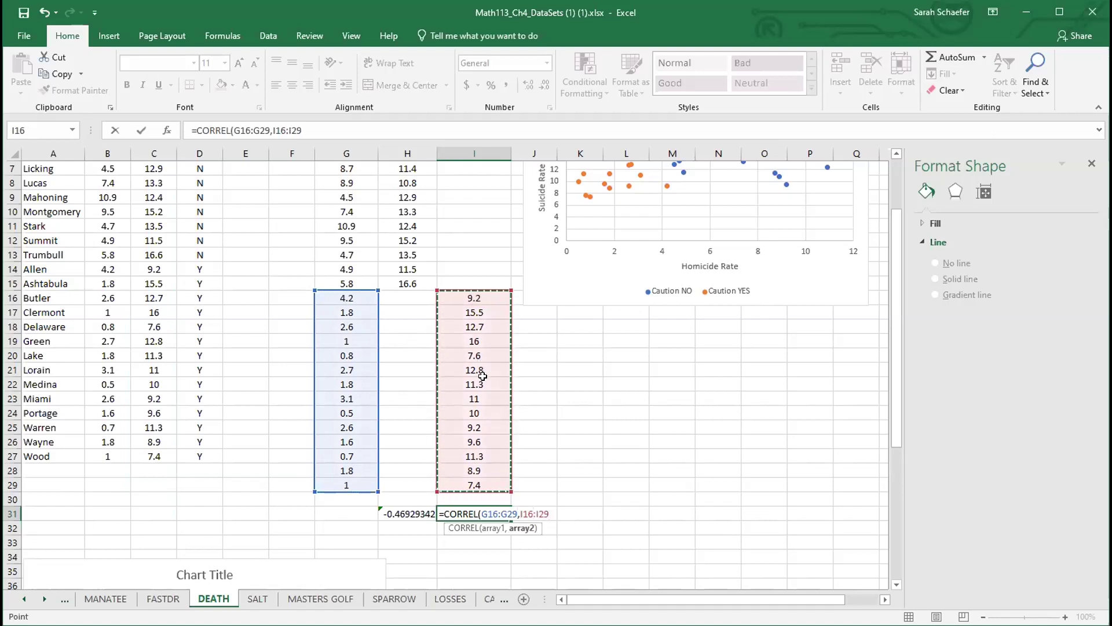
pyautogui.press('Return')
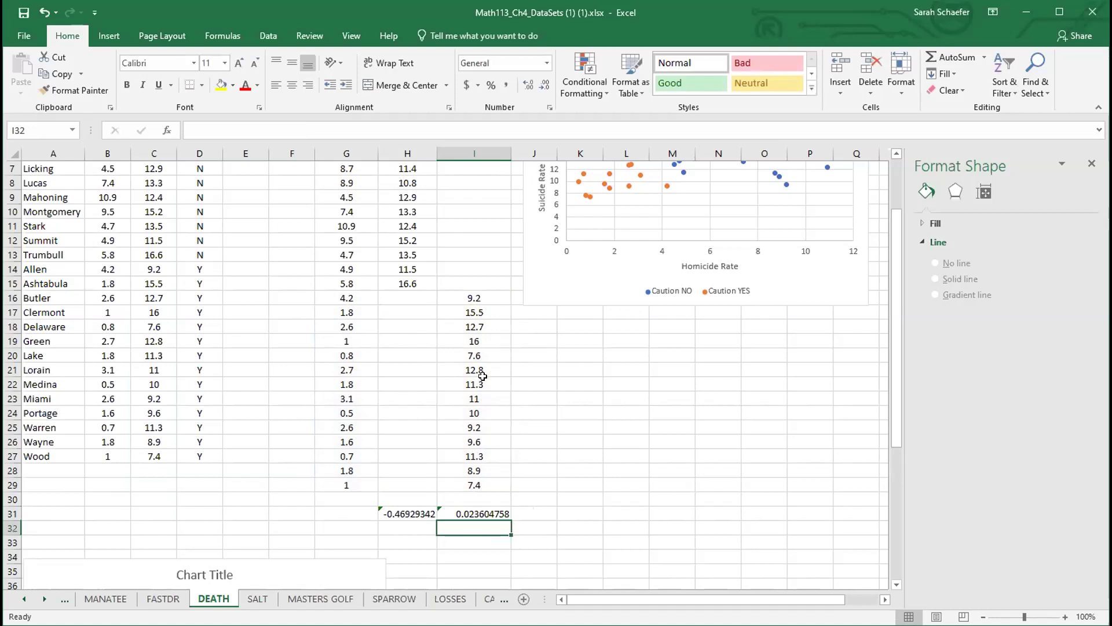
pyautogui.scroll(2, 612, 396)
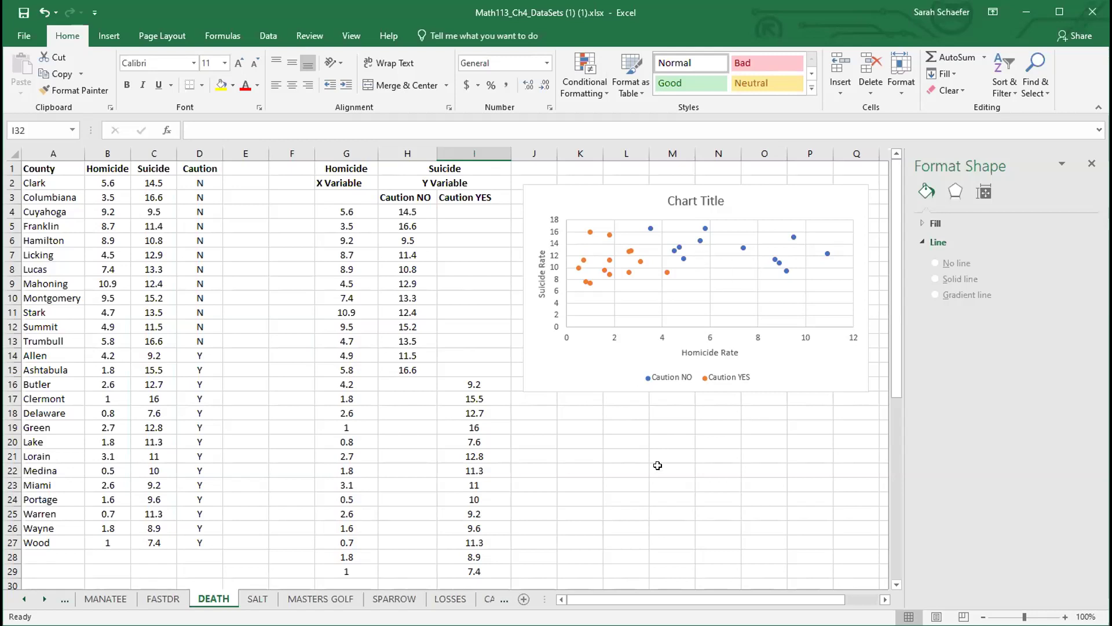
pyautogui.scroll(-2, 658, 465)
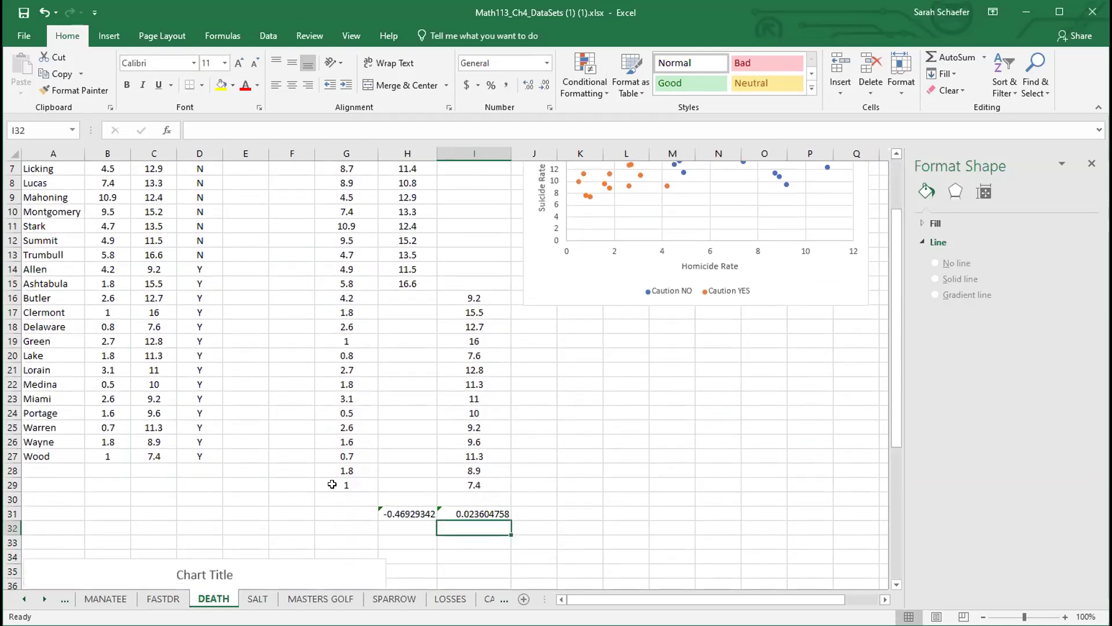
# Enter =CORREL(B2:B27,C2:C27) in B29, giving an overall correlation of 0.229548
pyautogui.click(109, 481)
pyautogui.write('=')
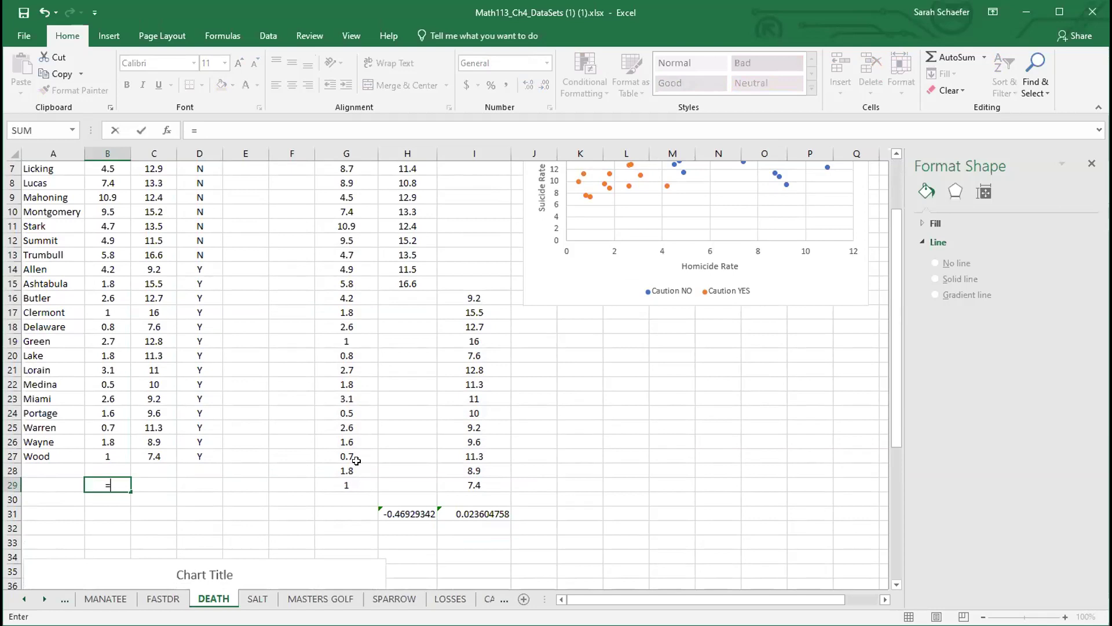
pyautogui.write('CORREL(')
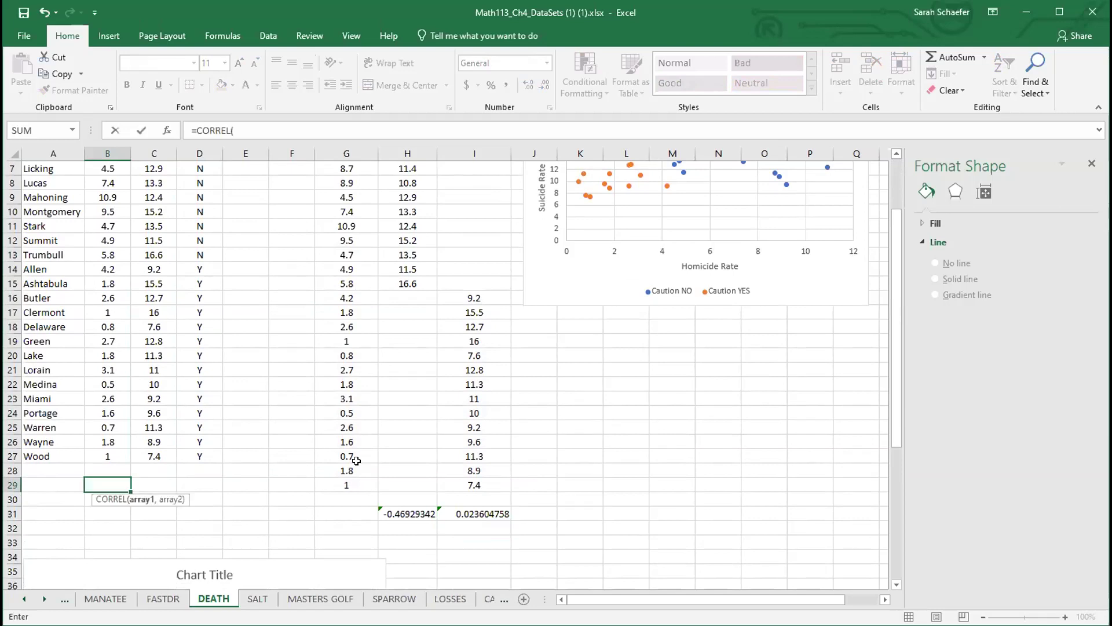
pyautogui.scroll(2, 355, 460)
pyautogui.click(110, 184)
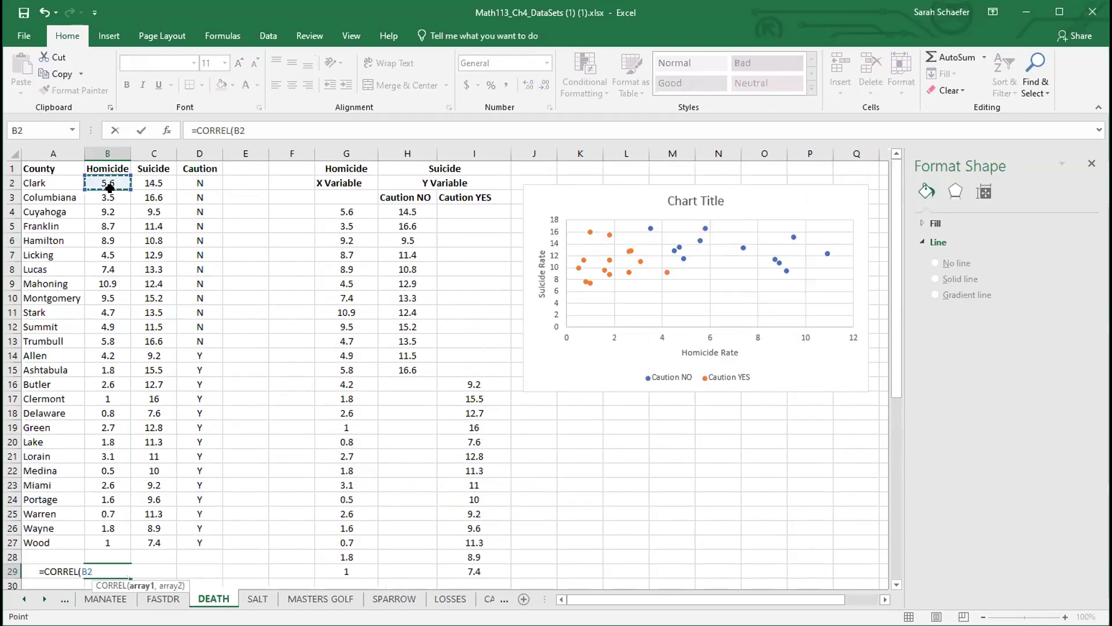
pyautogui.moveTo(109, 187); pyautogui.dragTo(116, 539)
pyautogui.write(',')
pyautogui.click(147, 183)
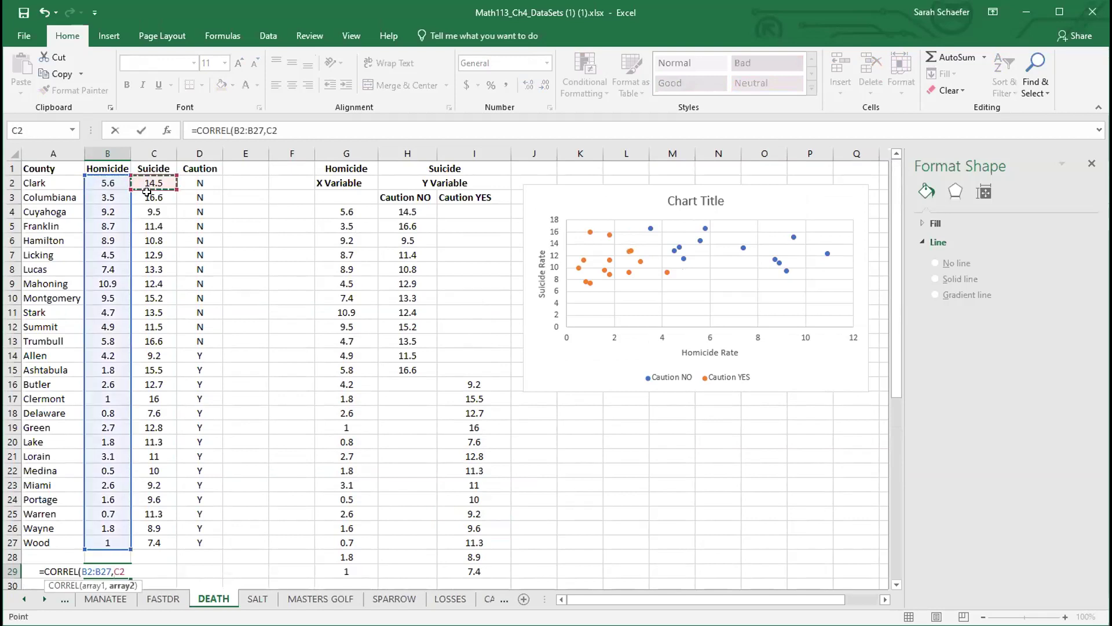
pyautogui.moveTo(147, 192); pyautogui.dragTo(158, 540)
pyautogui.press('Return')
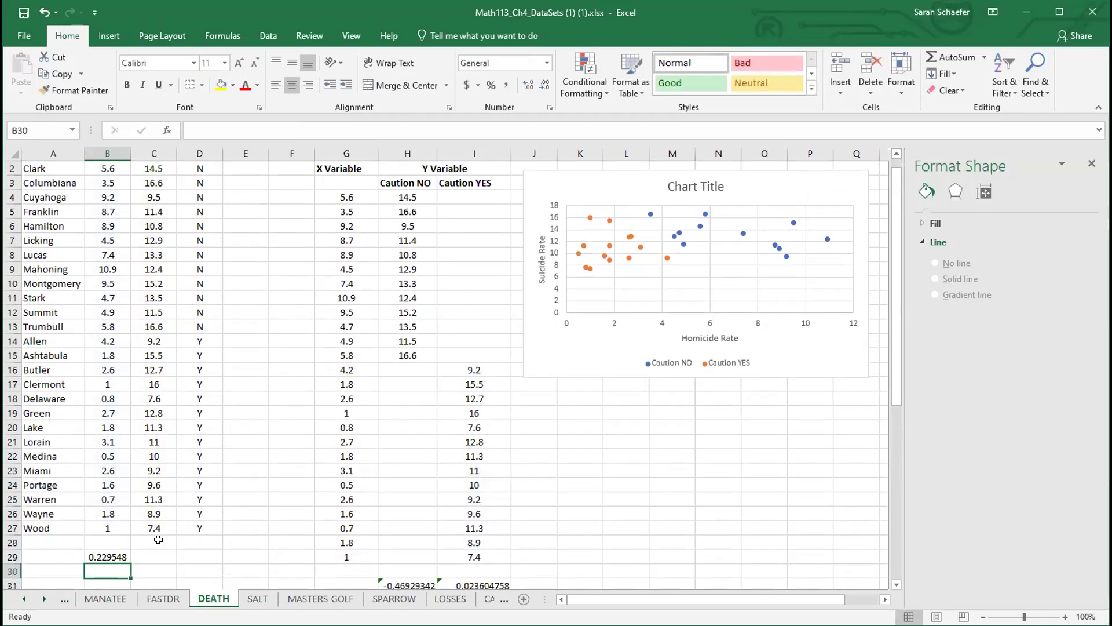
pyautogui.scroll(-2, 158, 540)
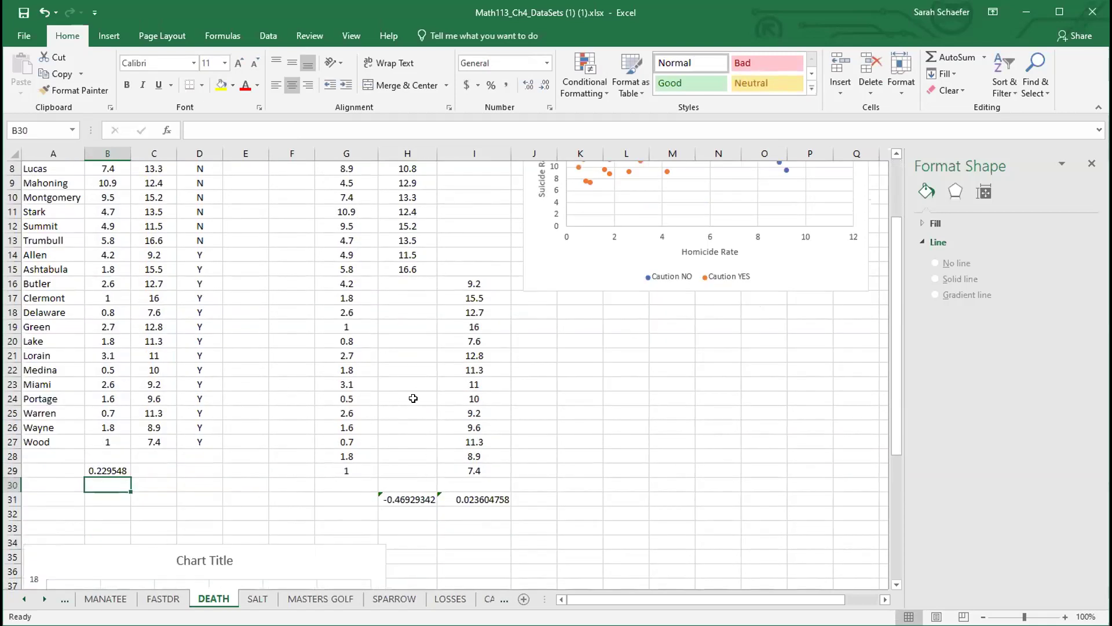
pyautogui.scroll(3, 408, 252)
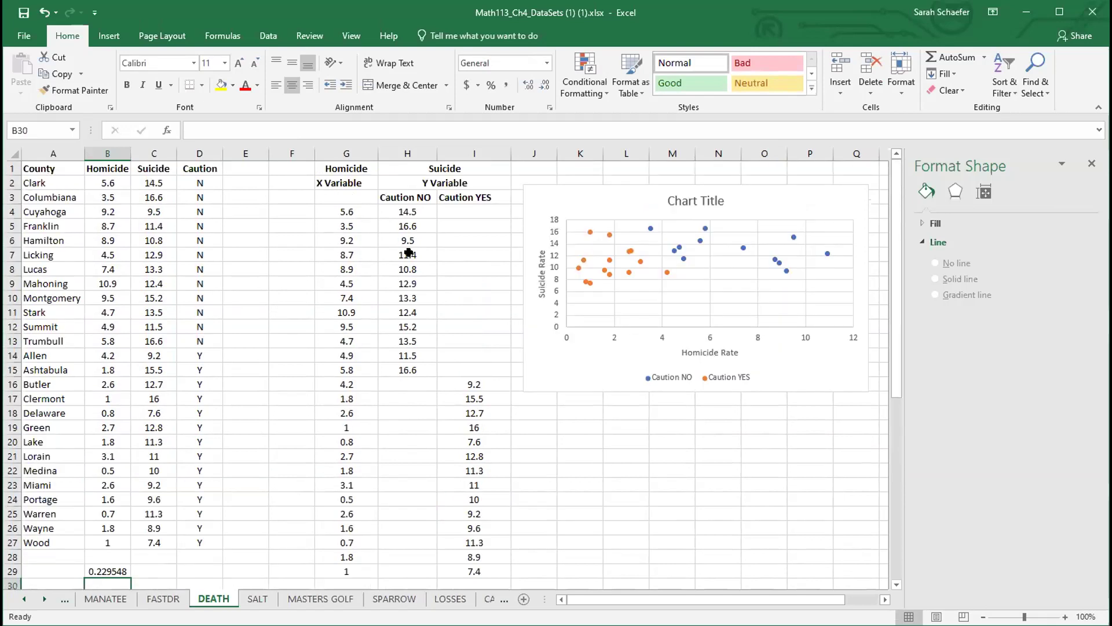
pyautogui.scroll(-4, 544, 350)
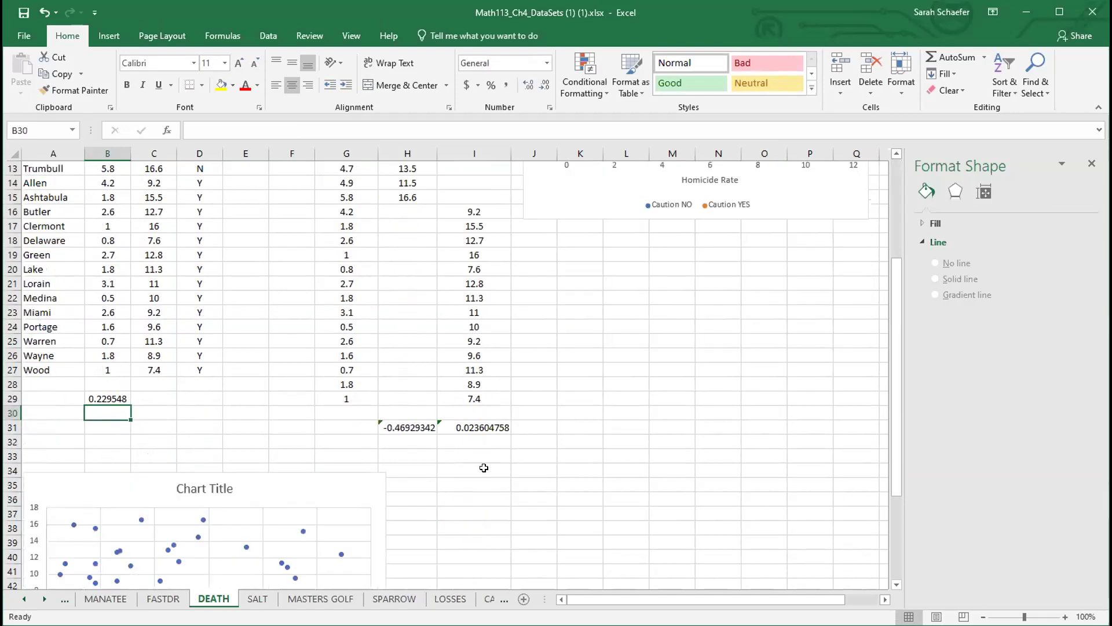